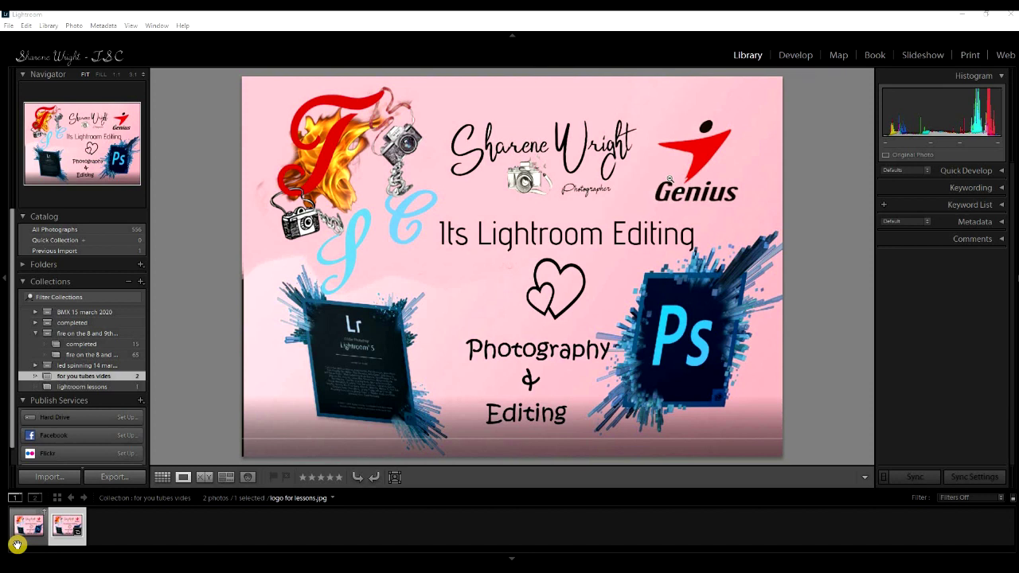
pyautogui.click(17, 543)
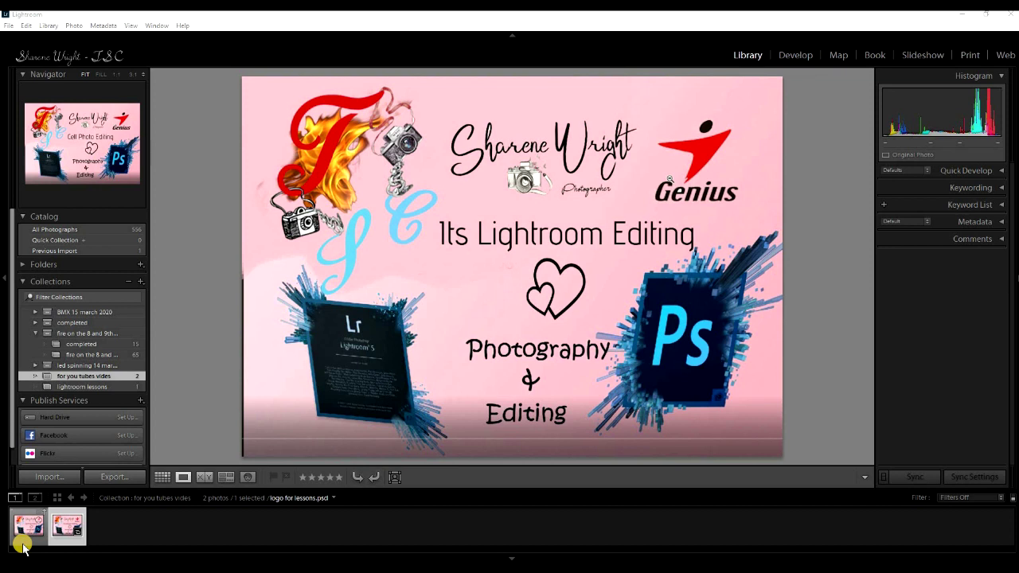
pyautogui.moveTo(22, 547); pyautogui.dragTo(26, 548)
pyautogui.moveTo(26, 548); pyautogui.dragTo(24, 546)
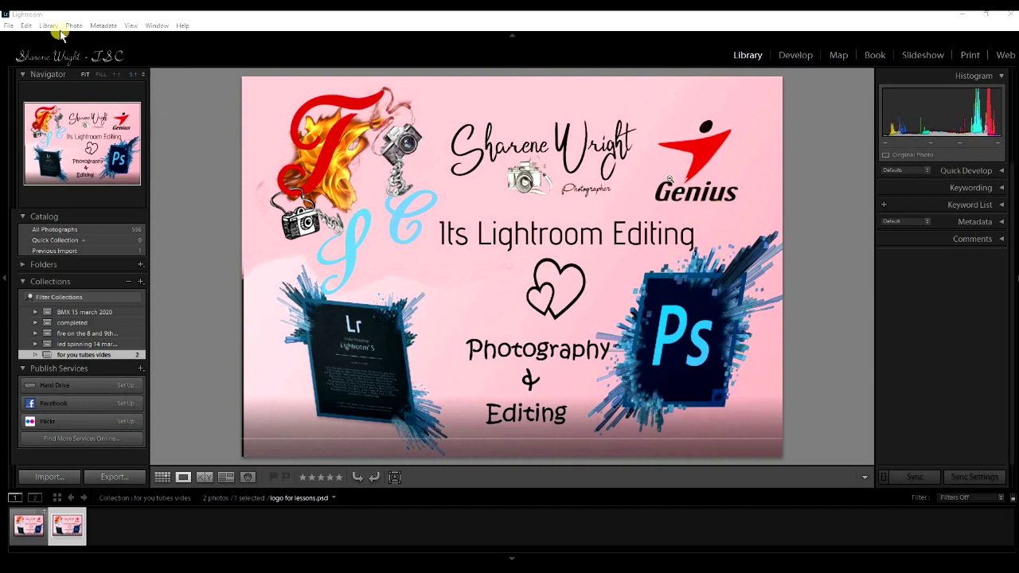
# Step: Start a photo import from the folder "for lightroom lesson 1" inside "lightroom edits" on the Office hard drive (G:)
pyautogui.click(8, 27)
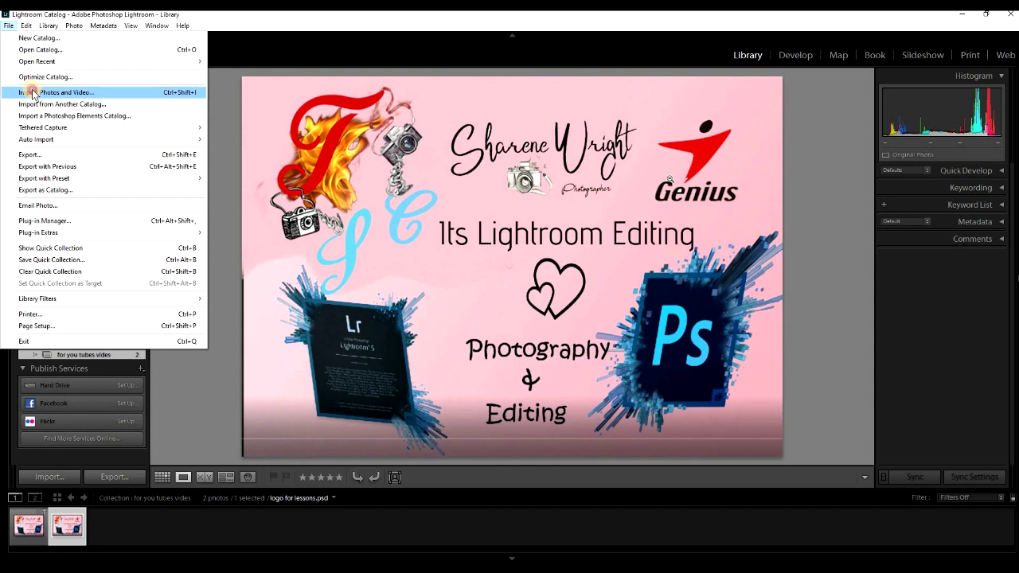
pyautogui.click(32, 92)
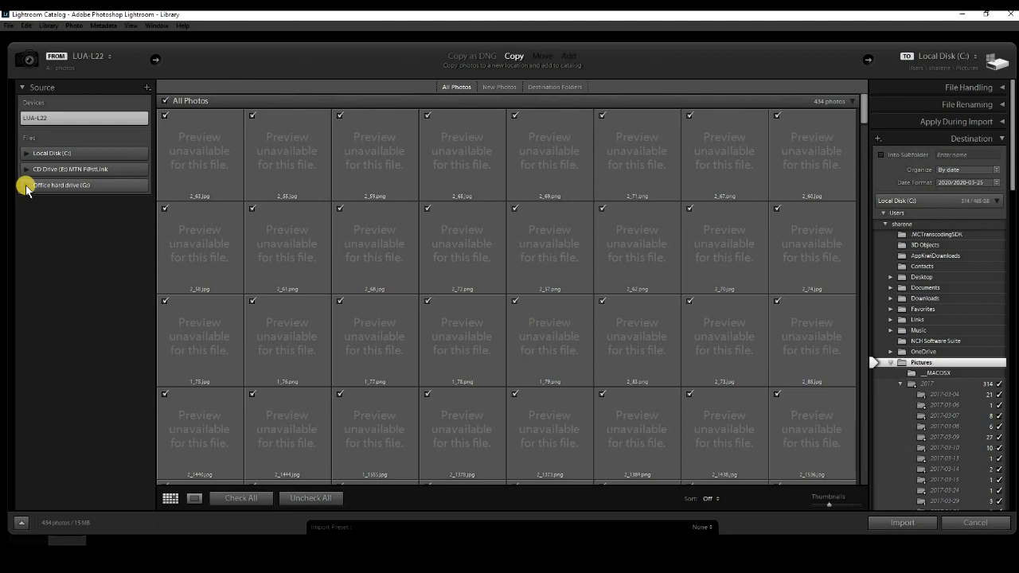
pyautogui.click(26, 191)
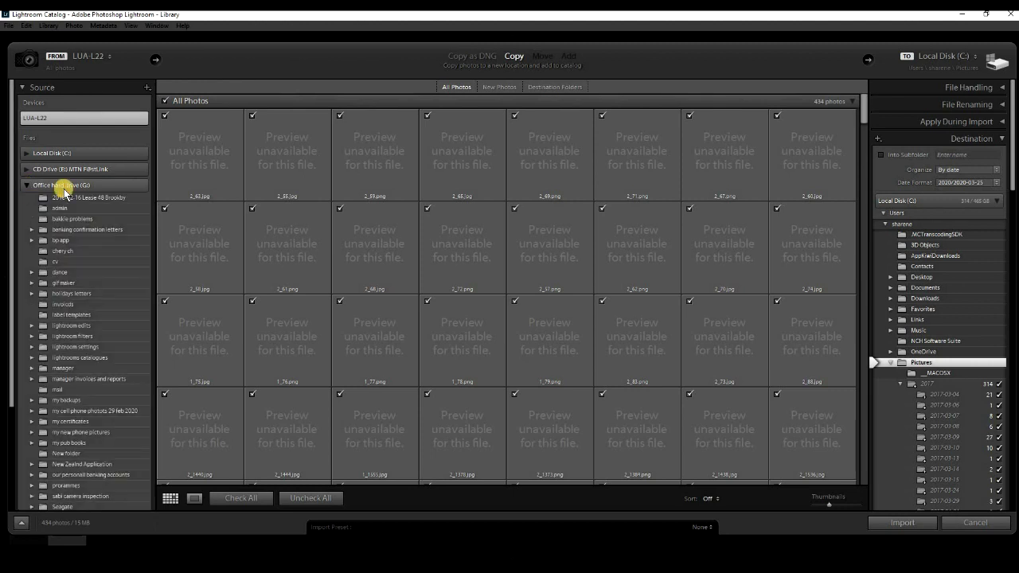
pyautogui.click(32, 327)
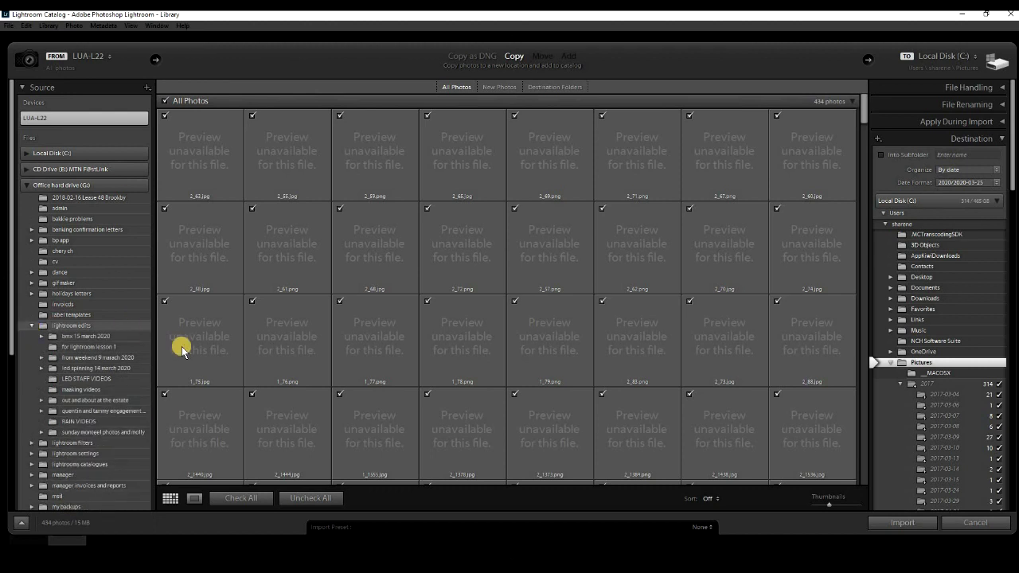
pyautogui.click(90, 348)
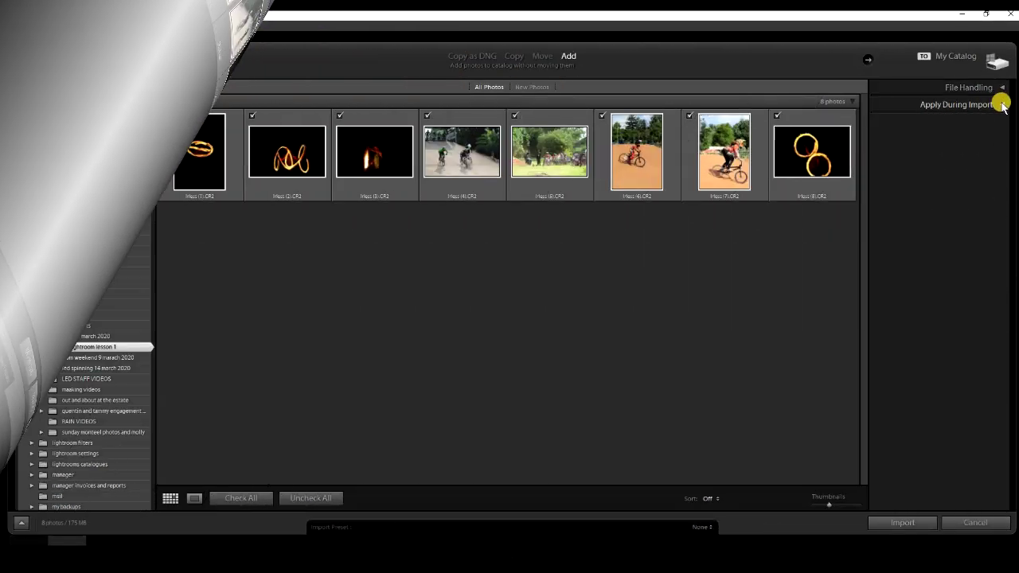
# Step: Examine the metadata and develop preset choices that can be applied during import, including the Lightroom Video Presets
pyautogui.click(1001, 104)
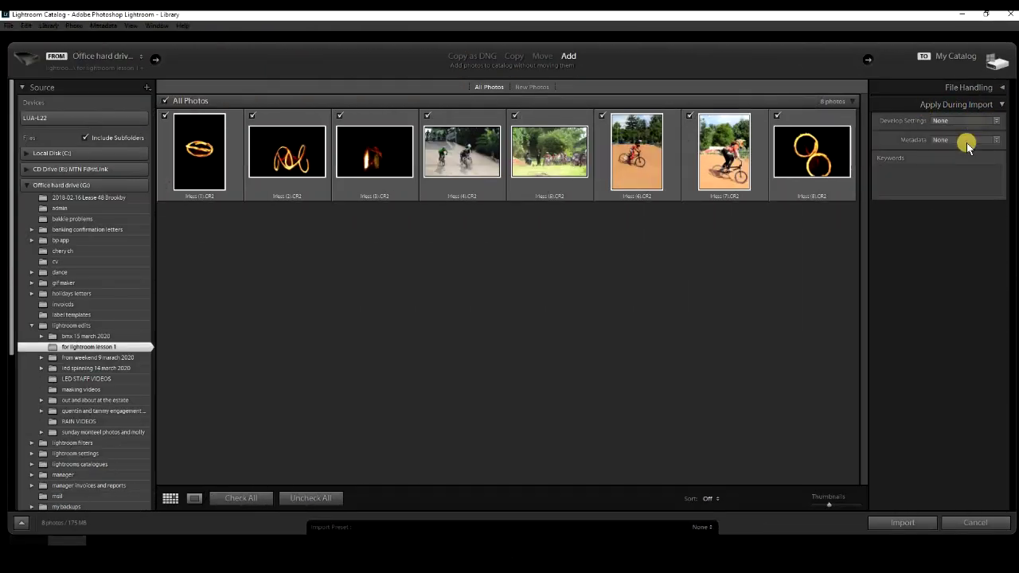
pyautogui.click(996, 140)
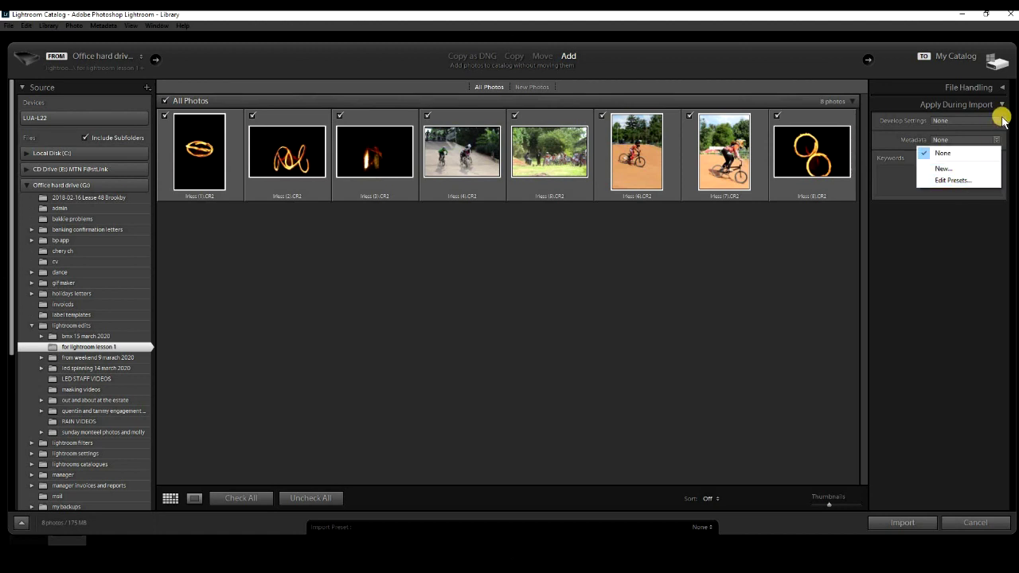
pyautogui.click(996, 121)
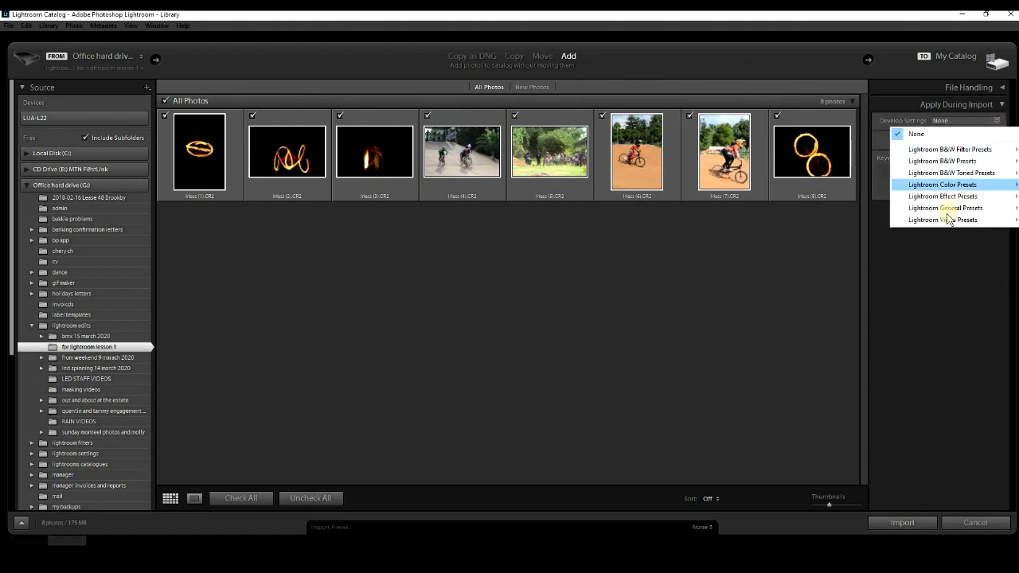
pyautogui.moveTo(944, 219)
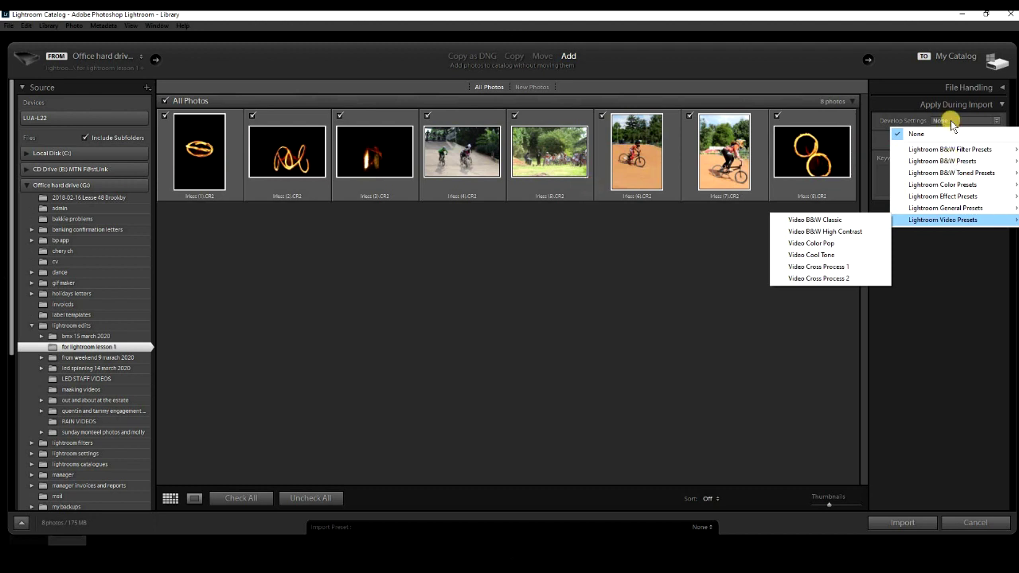
pyautogui.press('Escape')
pyautogui.press('Escape')
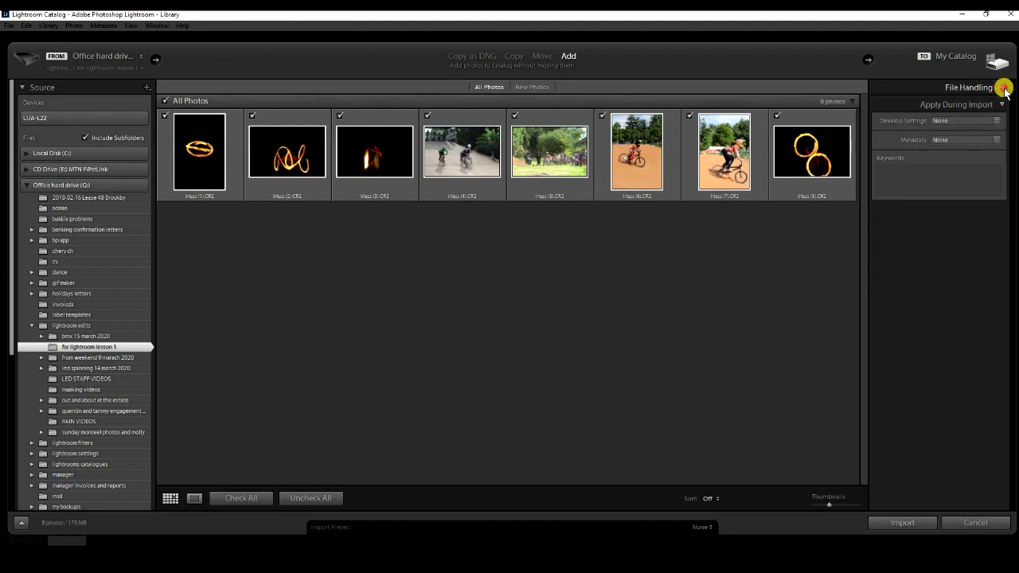
# Step: Have the imported photos added to a new collection named "lightroom lesson 1"
pyautogui.click(1002, 87)
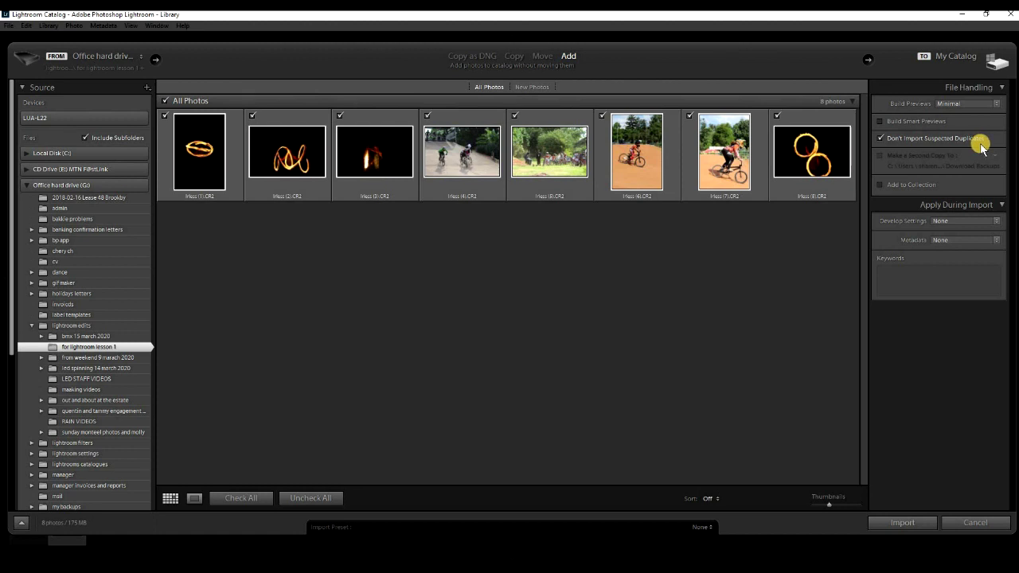
pyautogui.click(879, 185)
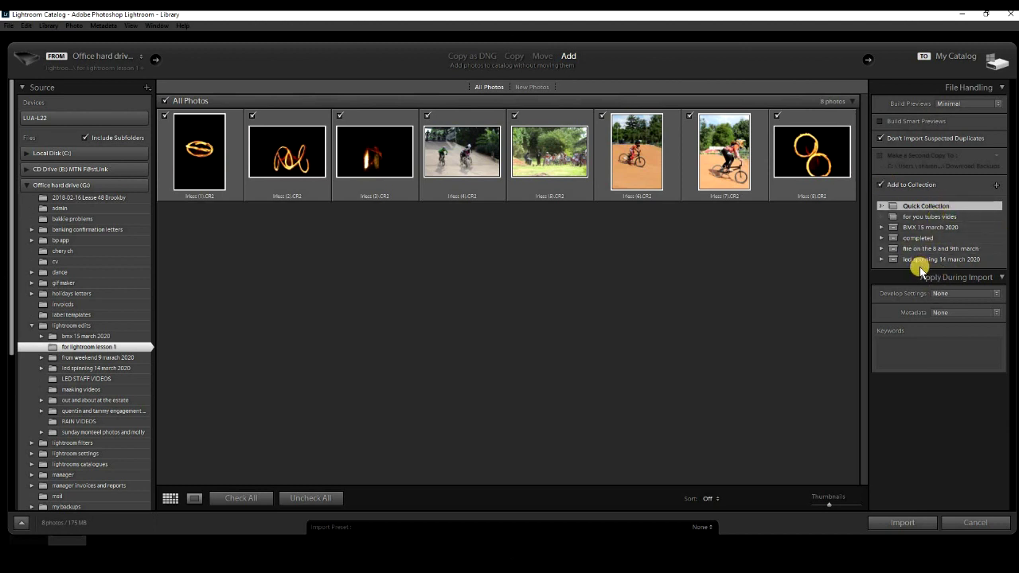
pyautogui.click(997, 185)
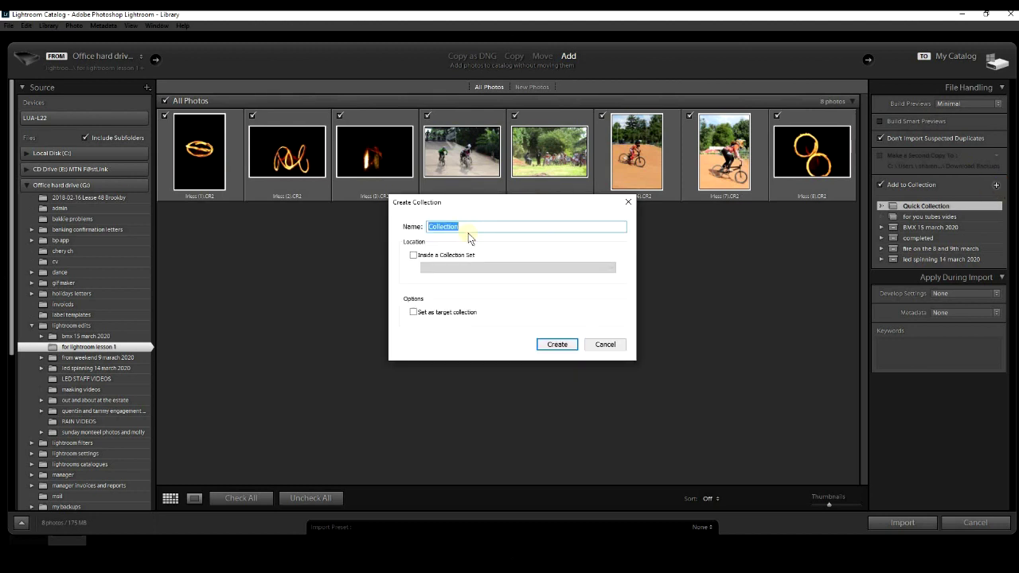
pyautogui.write('lightroom lesson 1')
pyautogui.click(558, 344)
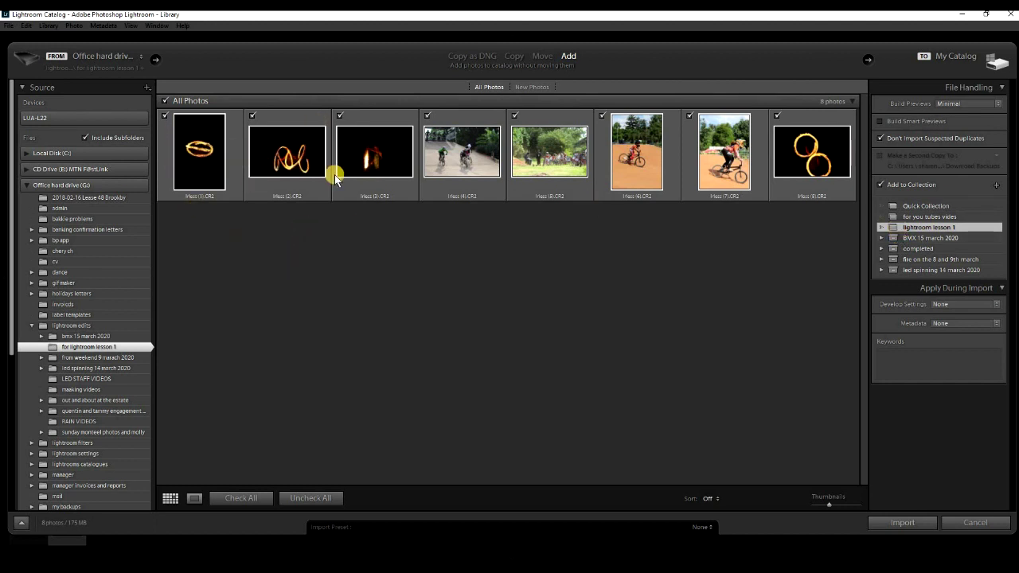
# Step: Include all photos of the folder in the selection and import them into the catalog
pyautogui.click(164, 115)
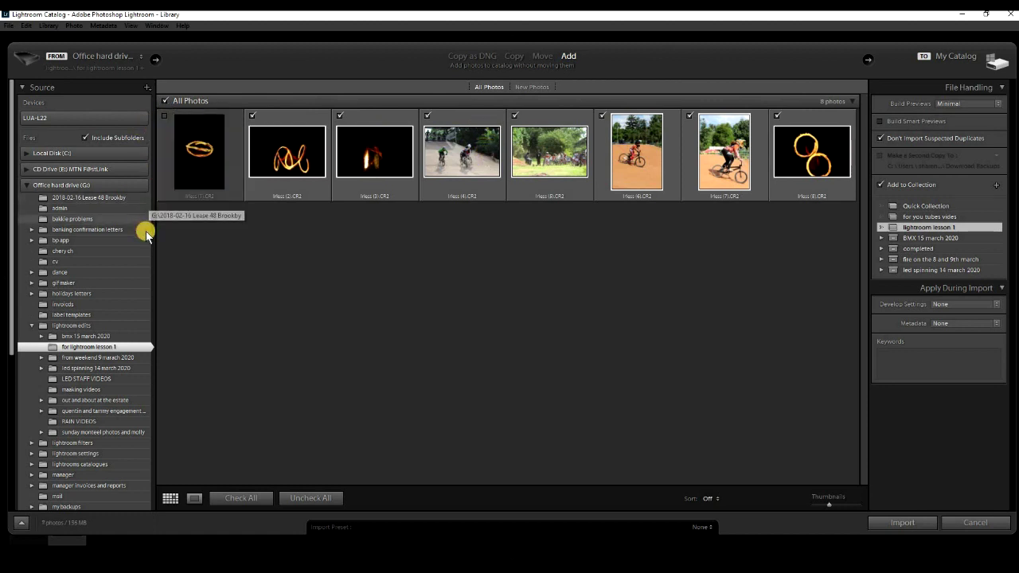
pyautogui.click(165, 116)
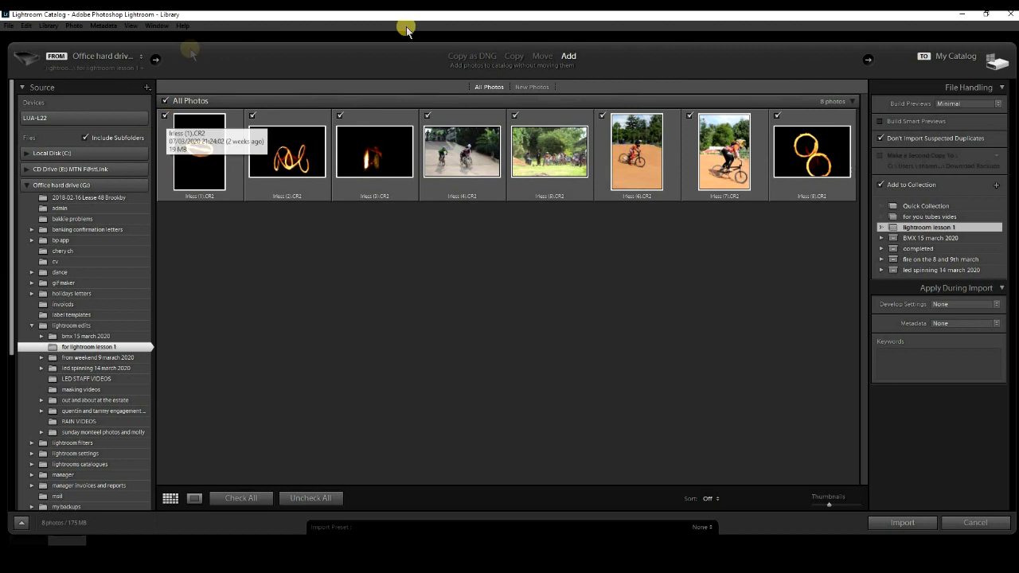
pyautogui.click(255, 494)
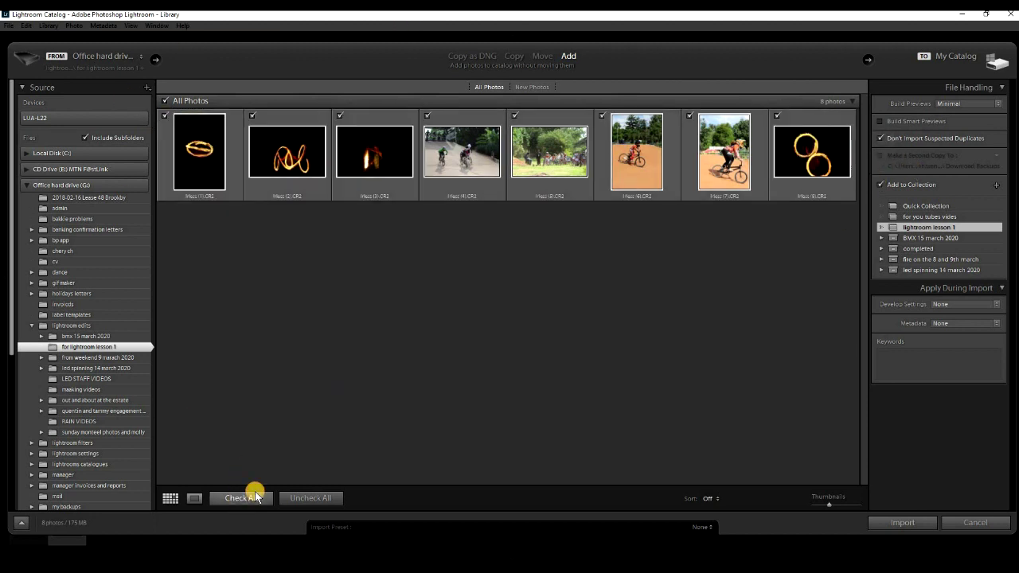
pyautogui.click(903, 521)
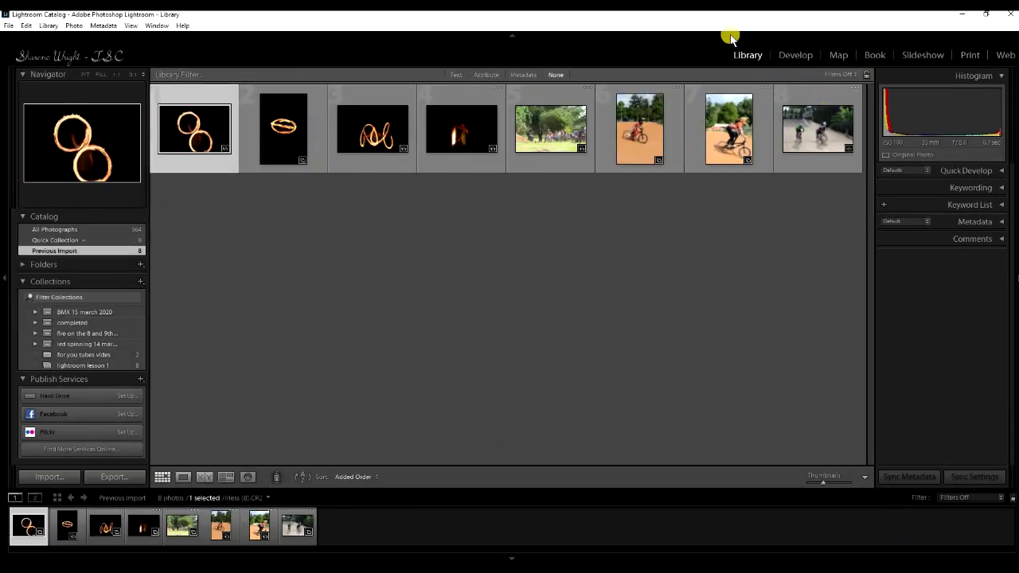
# Step: Open the "lightroom lesson 1" collection and look through its photos one by one in Loupe view, finishing back in the grid
pyautogui.click(91, 366)
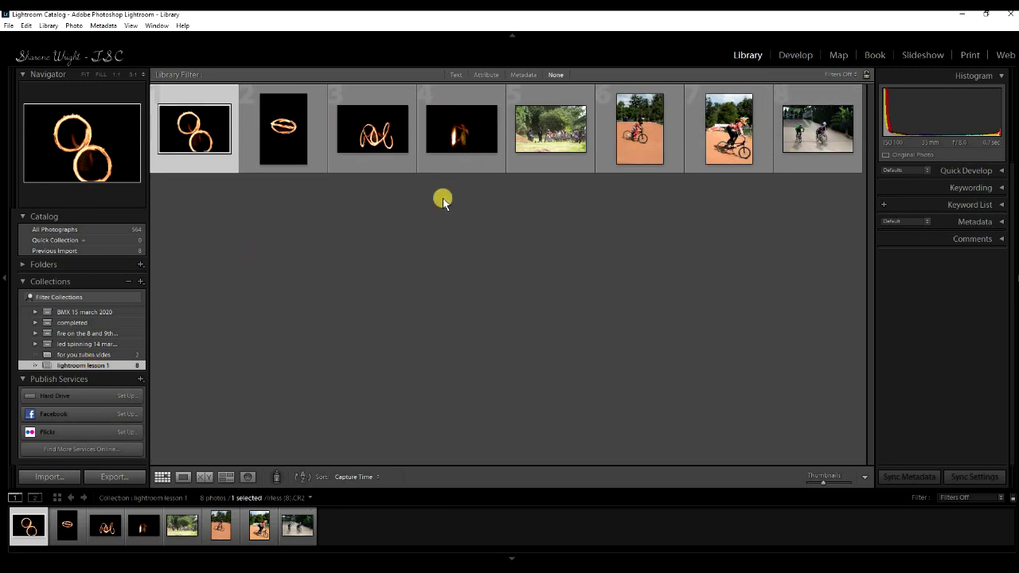
pyautogui.click(184, 477)
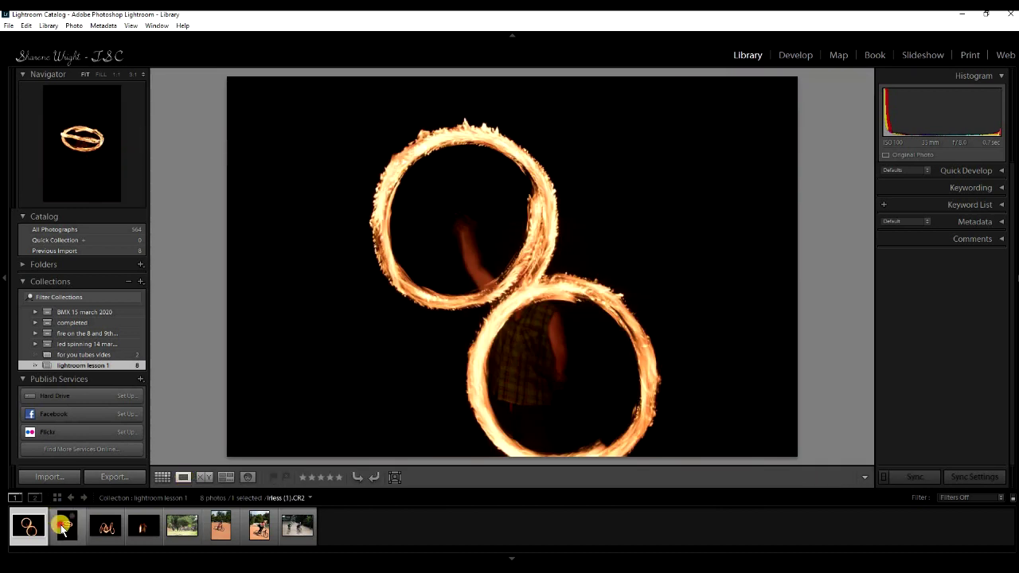
pyautogui.click(65, 525)
pyautogui.click(107, 527)
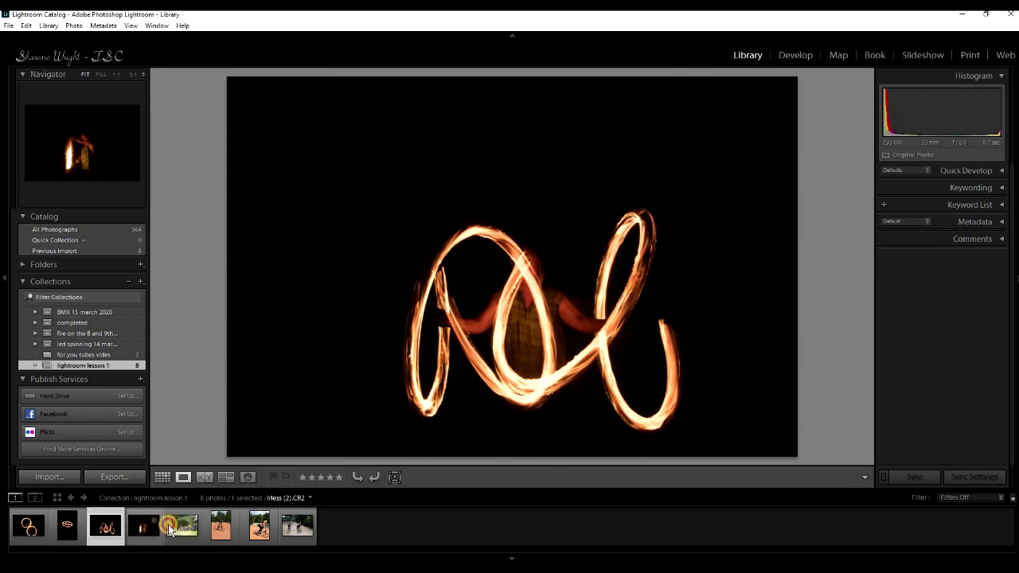
pyautogui.click(145, 527)
pyautogui.click(183, 526)
pyautogui.click(221, 526)
pyautogui.click(296, 525)
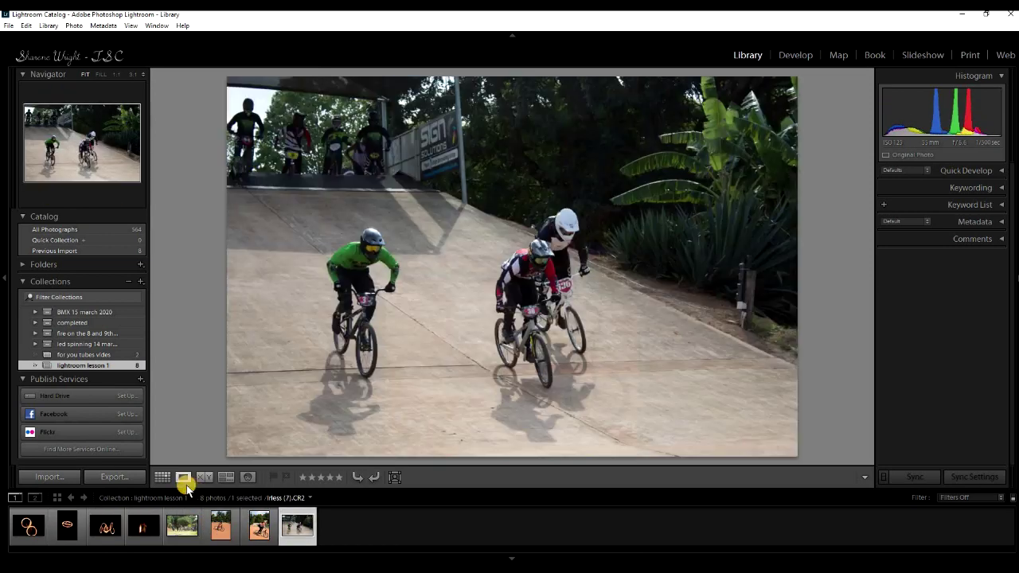
pyautogui.click(163, 477)
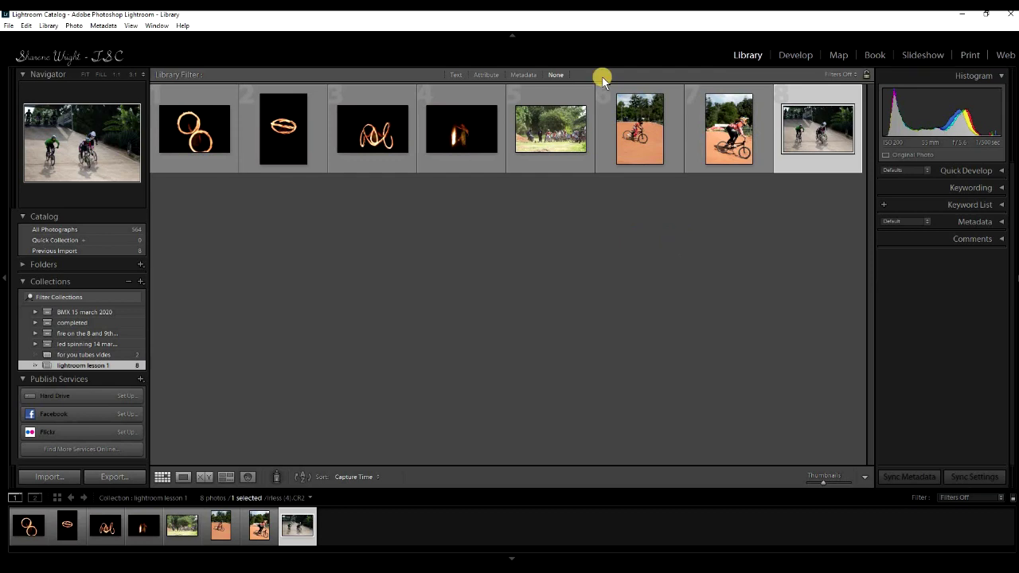
# Step: In Develop, try the B&W Yellow Filter and Orange Filter presets on the three-rider BMX photo, and reset its settings
pyautogui.click(800, 56)
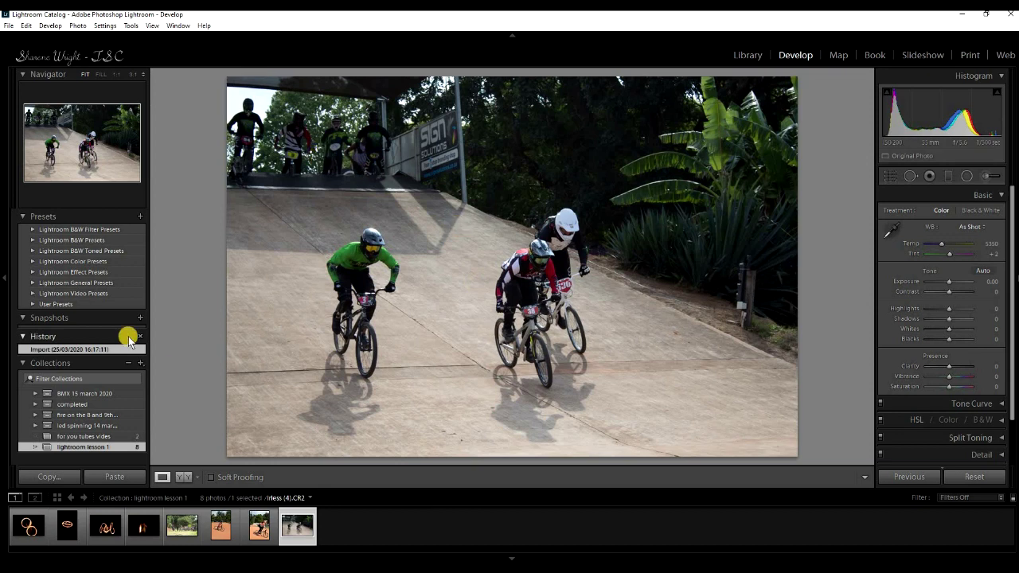
pyautogui.click(30, 229)
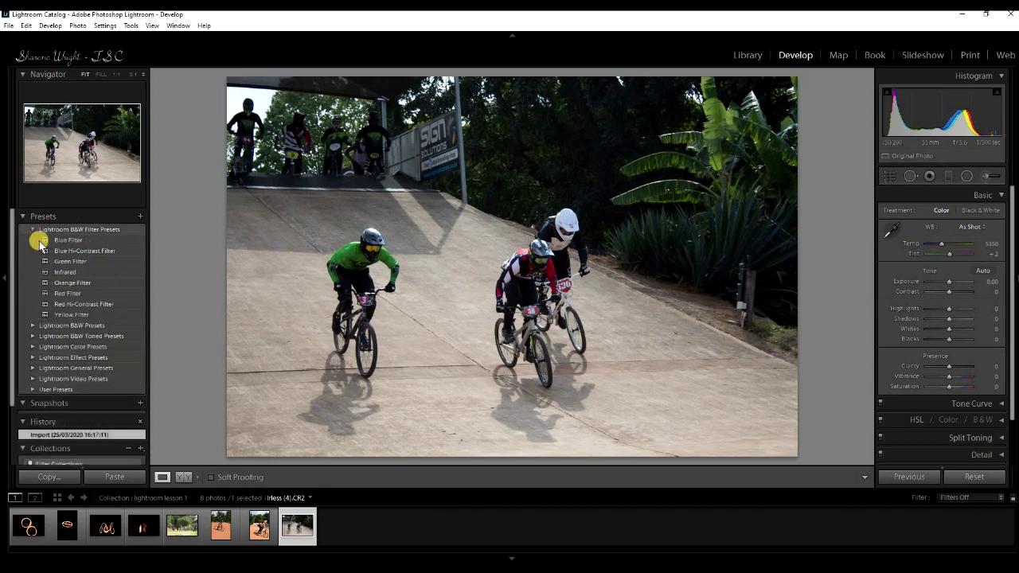
pyautogui.click(76, 314)
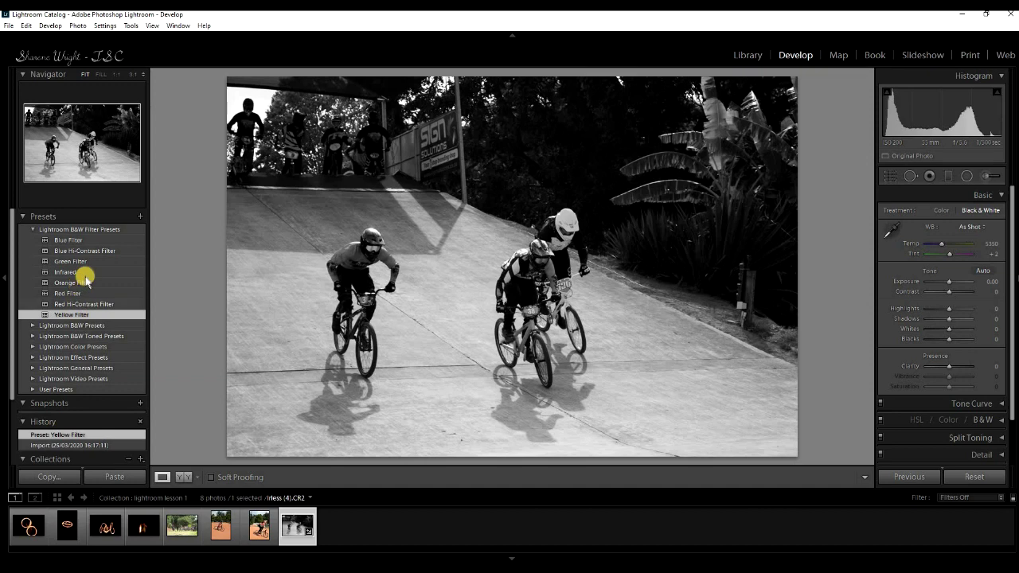
pyautogui.click(84, 282)
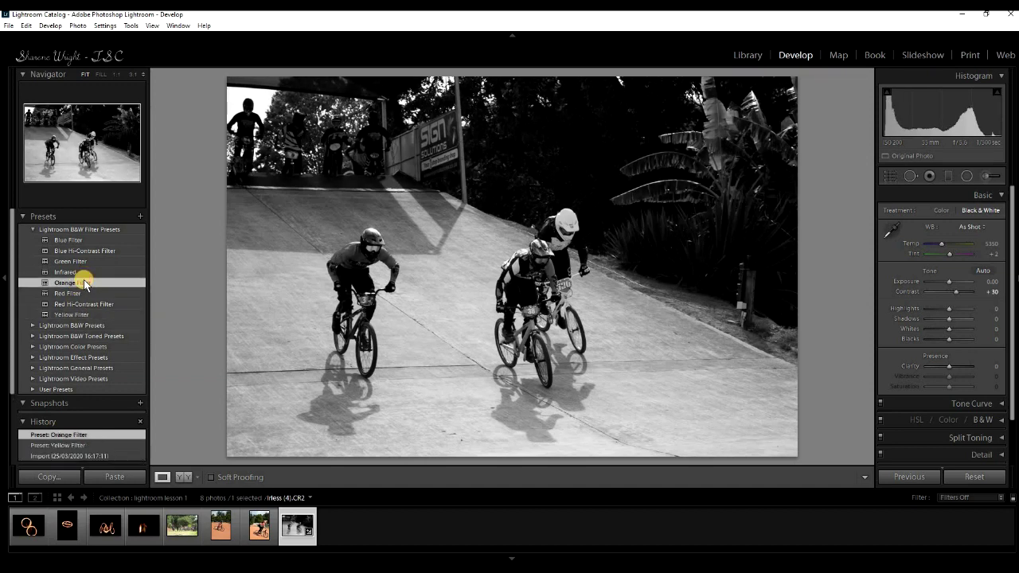
pyautogui.click(972, 477)
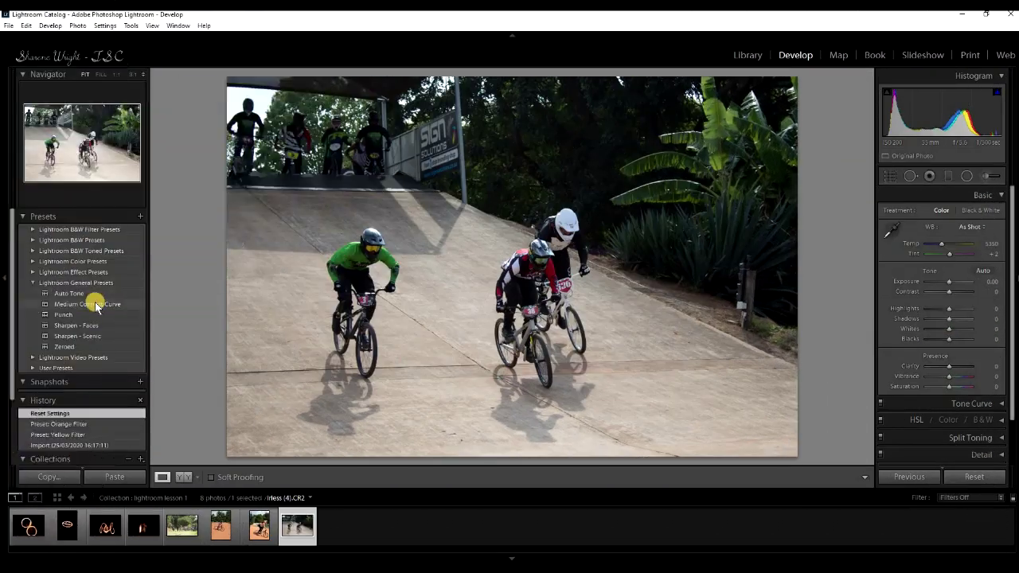
# Step: Try the Medium Contrast Curve general preset on the BMX photo and reset its settings again
pyautogui.click(97, 305)
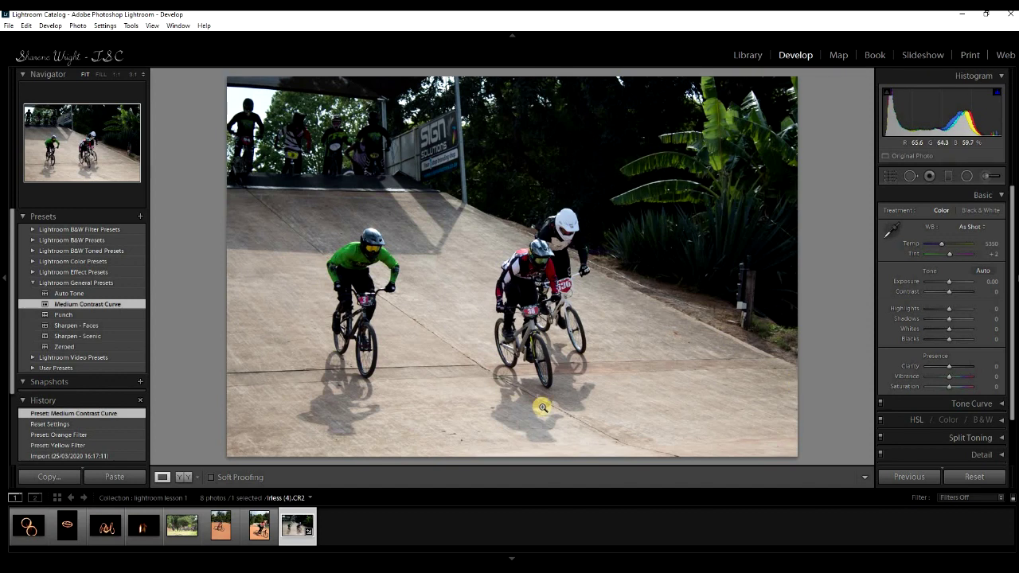
pyautogui.click(32, 283)
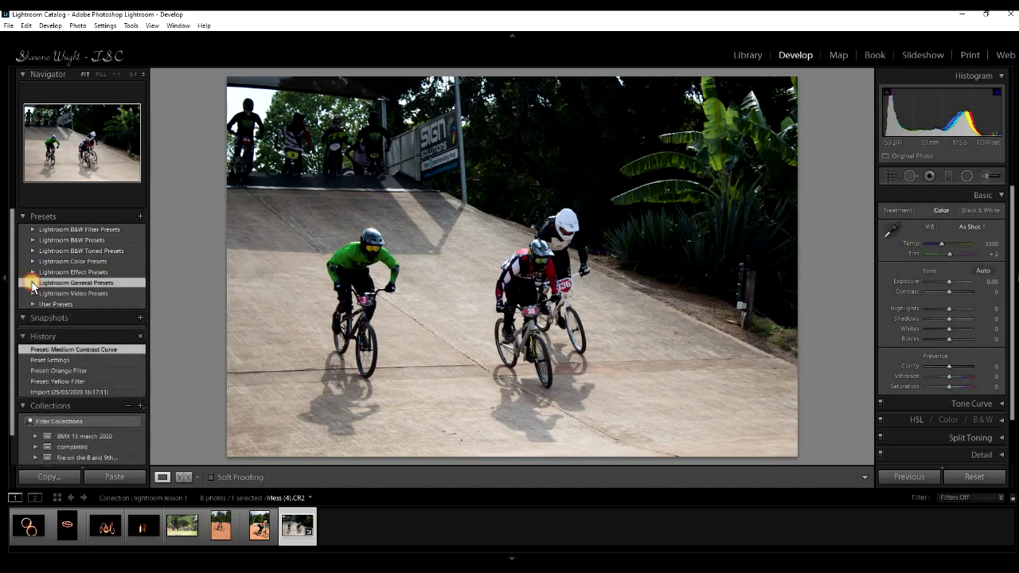
pyautogui.click(976, 476)
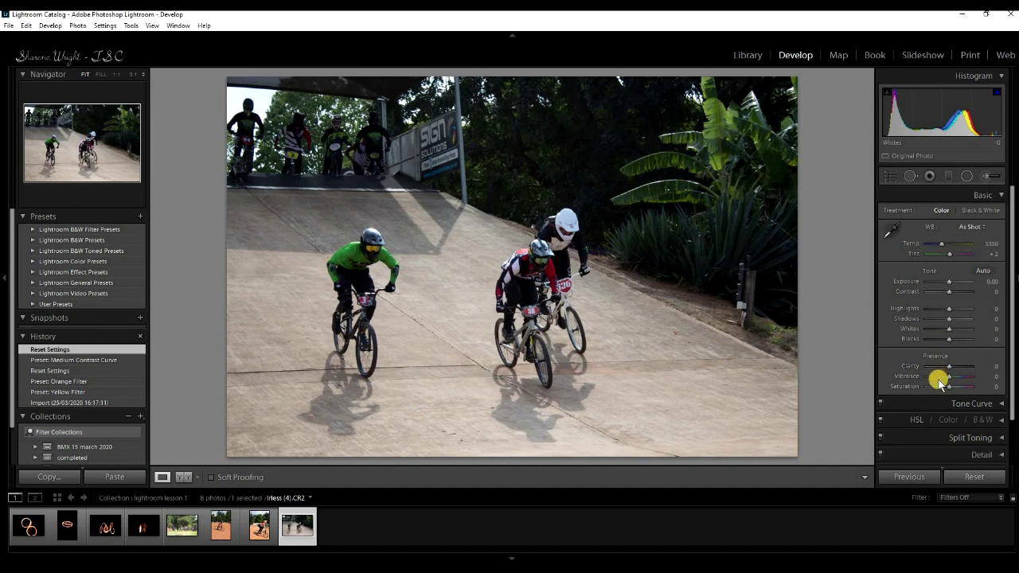
# Step: Set the BMX photo's Clarity to +100 and compare it with the original in a side-by-side before and after view
pyautogui.moveTo(949, 365); pyautogui.dragTo(982, 365)
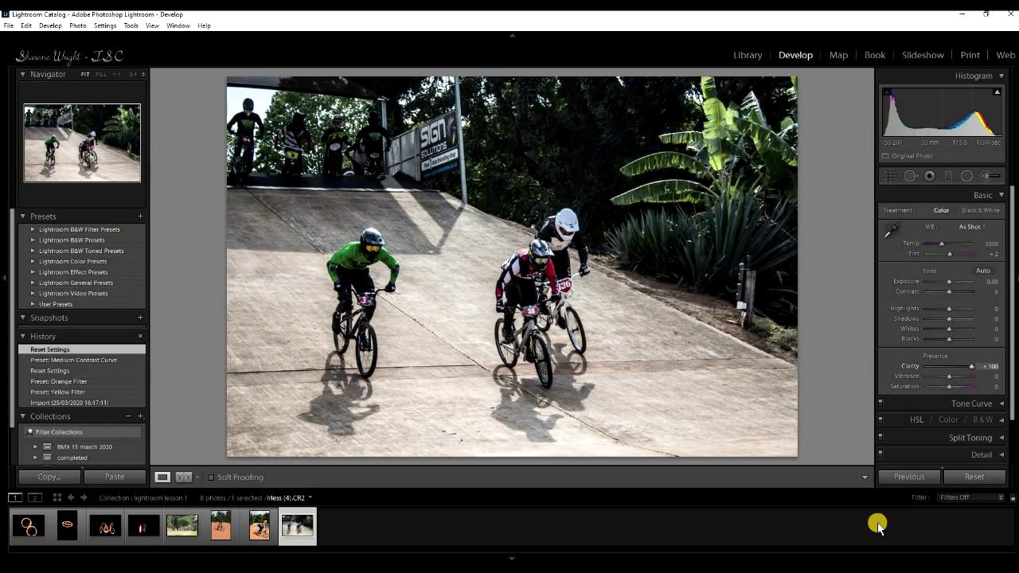
pyautogui.click(178, 477)
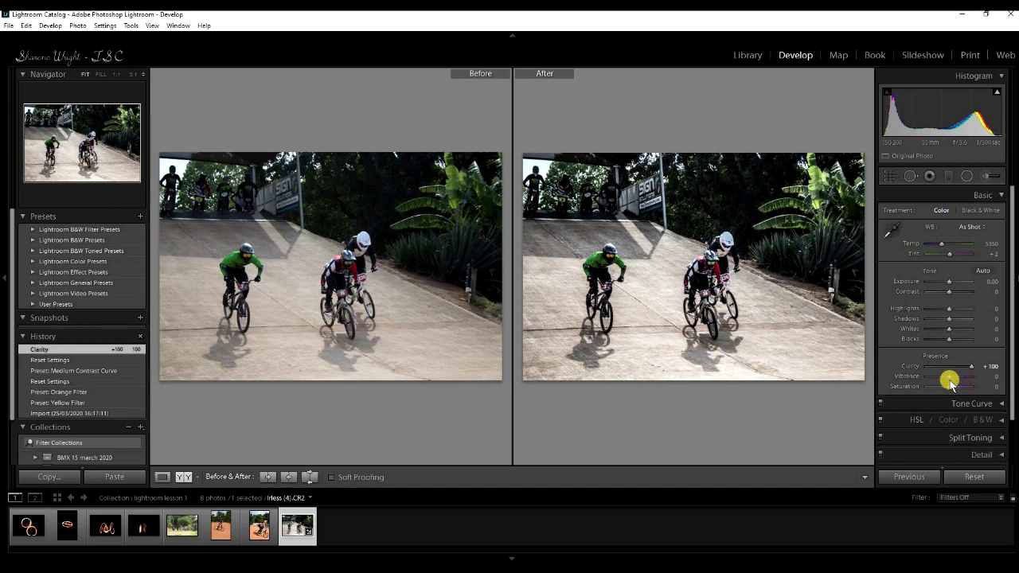
# Step: Set the BMX photo's Vibrance to +98, Saturation to -14 and Exposure to +0.12, and return to the single-photo view
pyautogui.moveTo(952, 381); pyautogui.dragTo(908, 398)
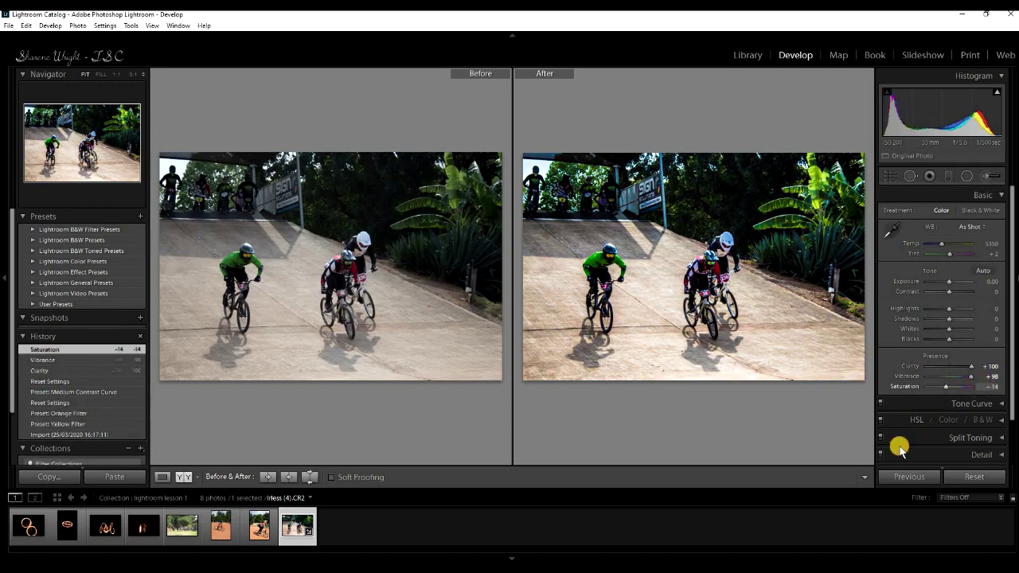
pyautogui.moveTo(960, 282)
pyautogui.mouseDown()
pyautogui.moveTo(951, 280)
pyautogui.moveTo(973, 280)
pyautogui.moveTo(913, 282)
pyautogui.moveTo(948, 284)
pyautogui.mouseUp()
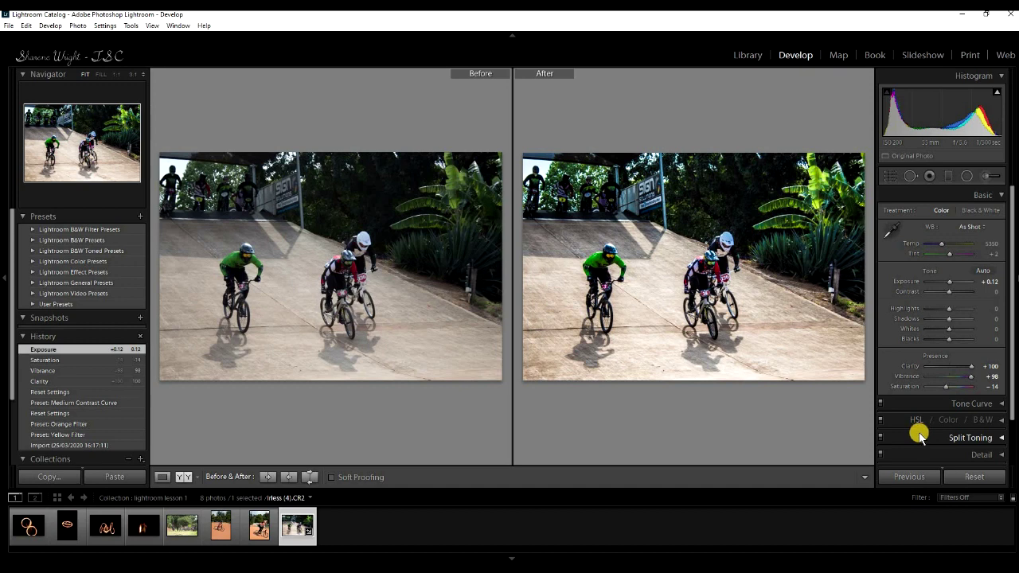
pyautogui.press('y')
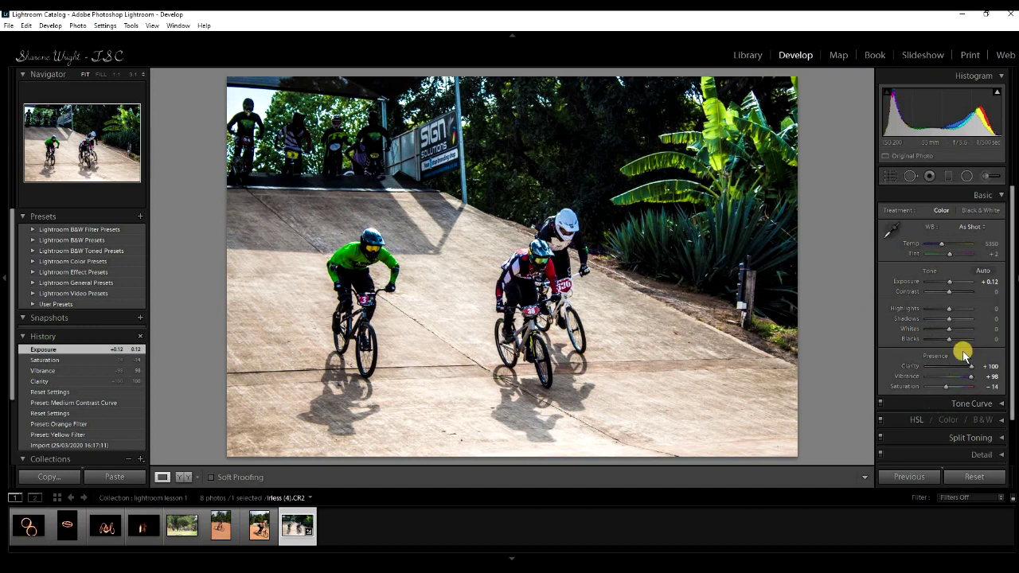
pyautogui.scroll(-2, 939, 335)
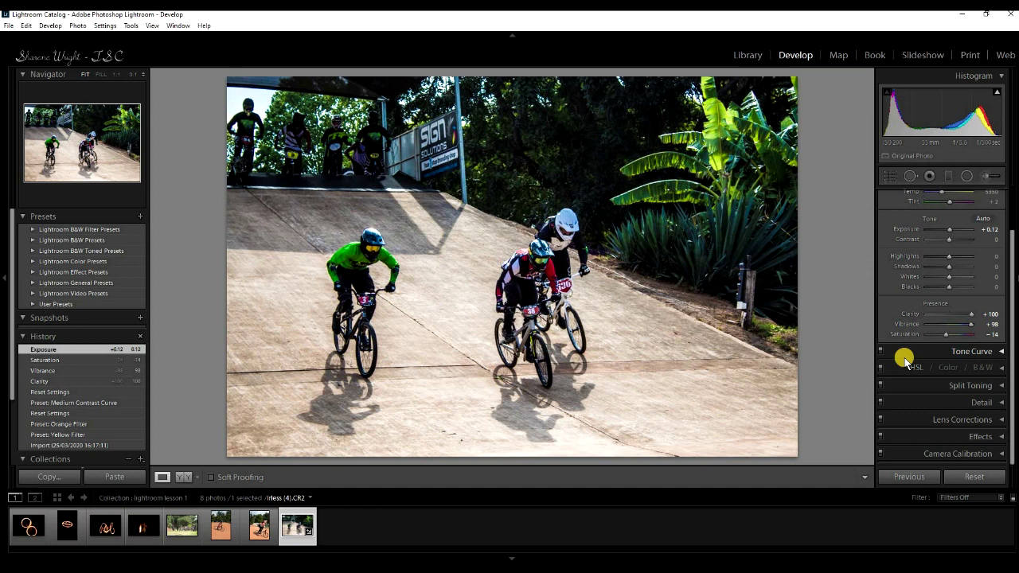
# Step: Start exporting the BMX photo to the same folder as the original photo, in a subfolder named "editing"
pyautogui.click(8, 27)
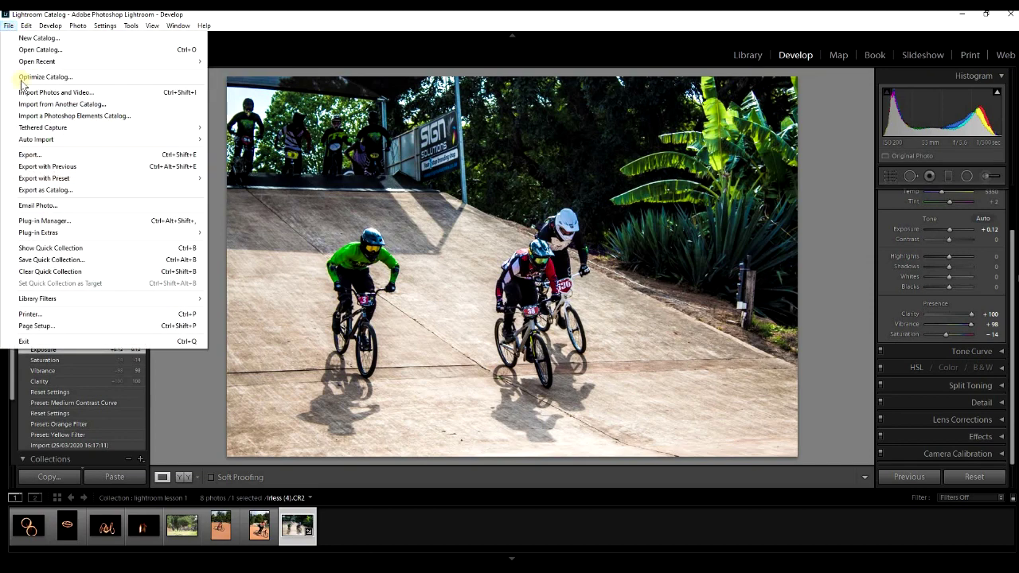
pyautogui.click(29, 157)
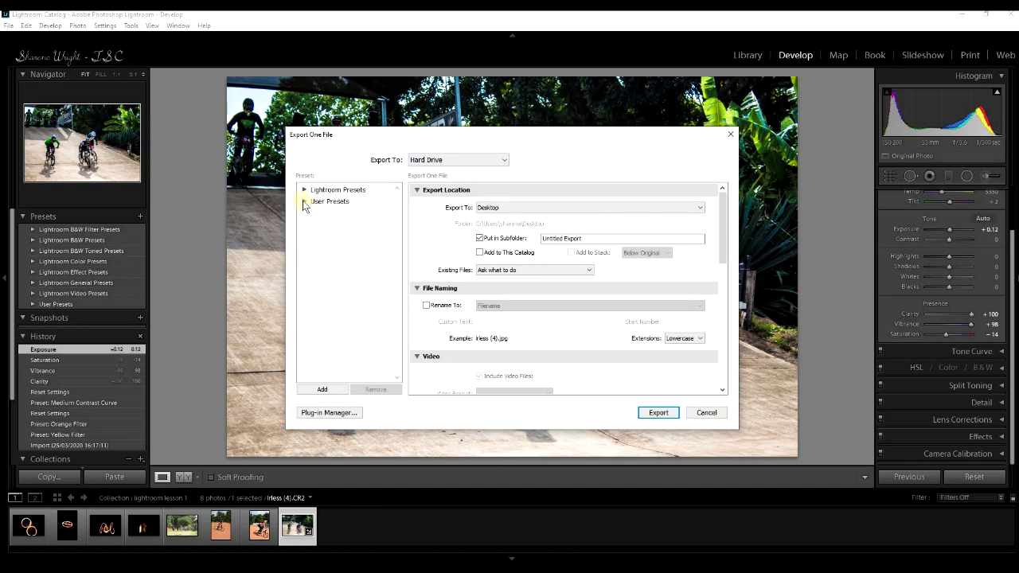
pyautogui.click(305, 203)
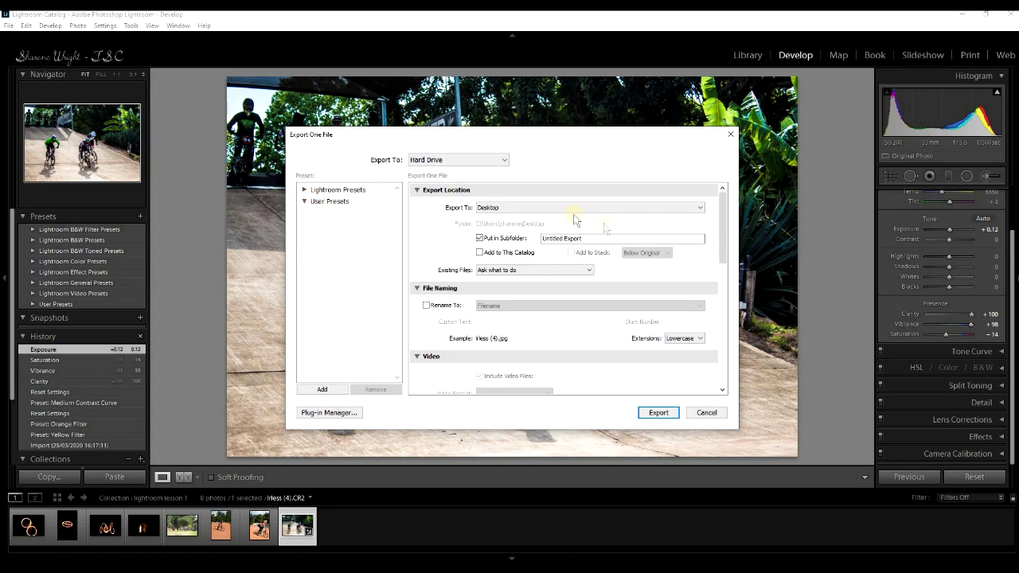
pyautogui.click(700, 208)
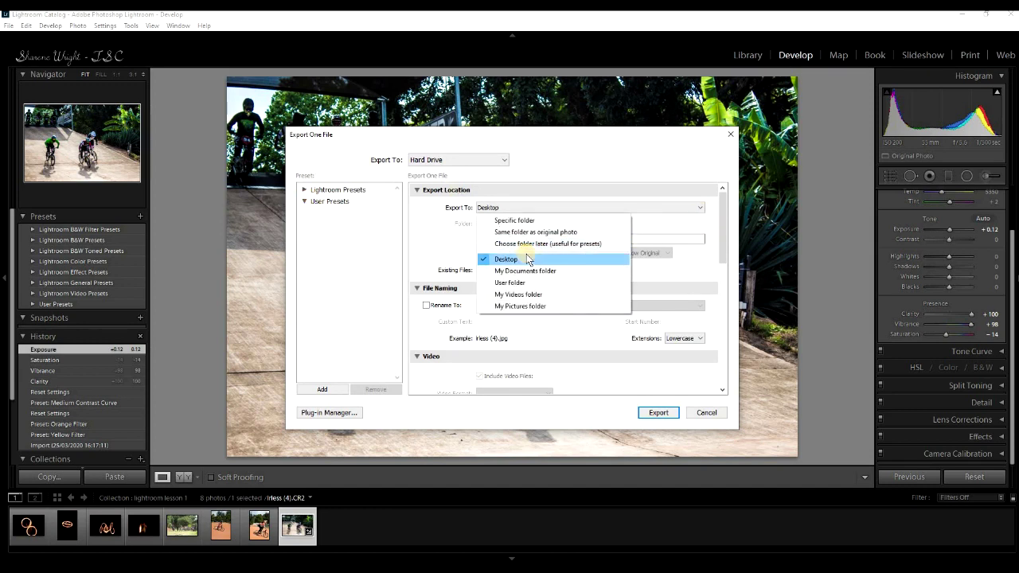
pyautogui.click(546, 233)
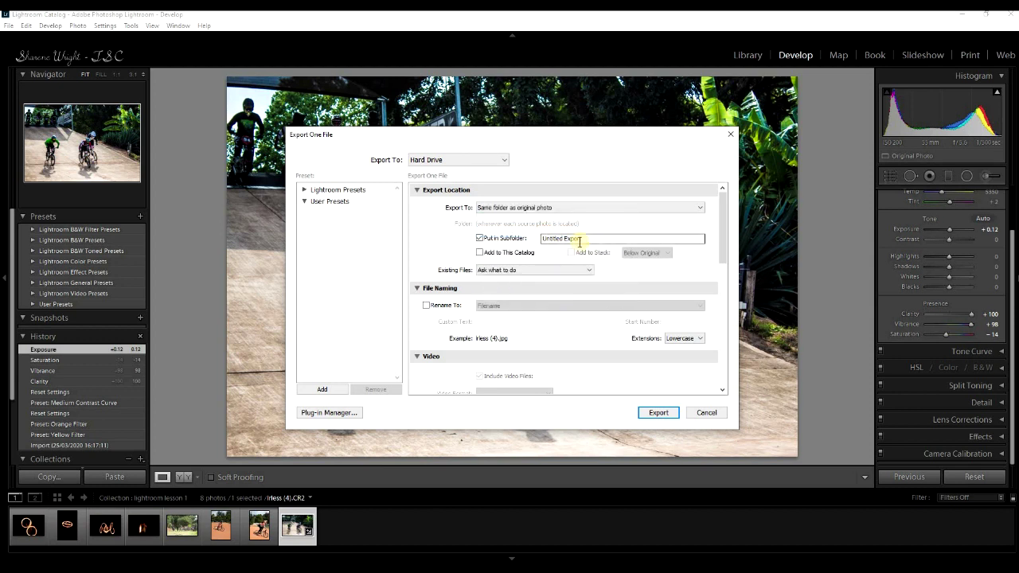
pyautogui.moveTo(605, 238); pyautogui.dragTo(474, 228)
pyautogui.write('editing')
# Step: Rename the exported file using the Custom Name (x of y) template with the custom text "lessons"
pyautogui.click(426, 305)
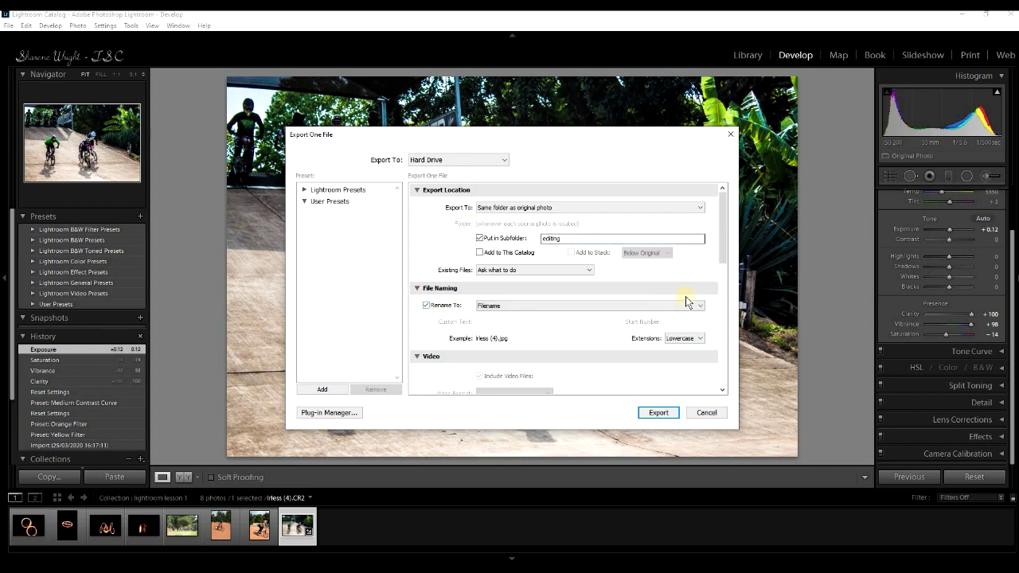
pyautogui.click(698, 306)
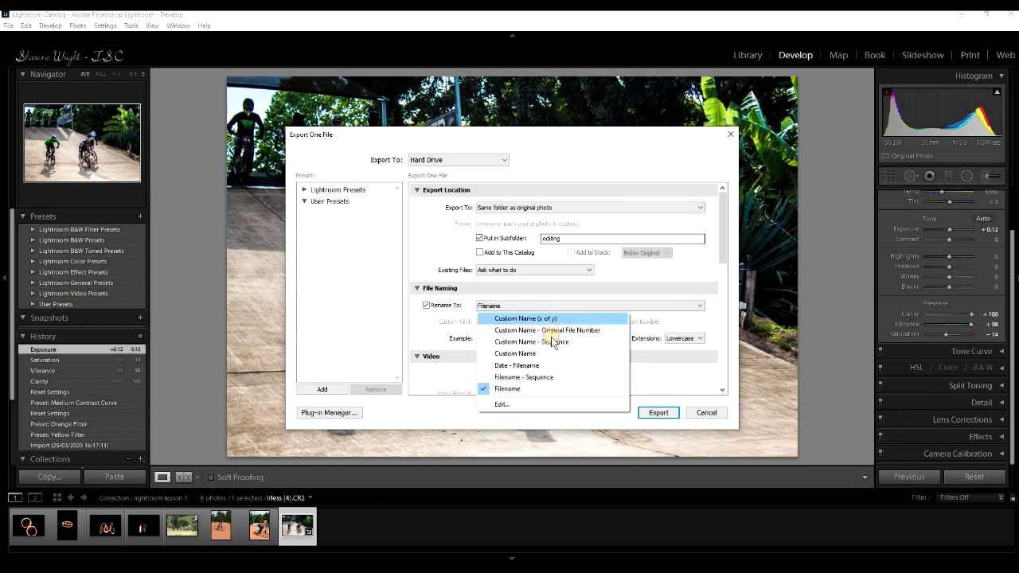
pyautogui.click(510, 319)
pyautogui.click(497, 321)
pyautogui.write('lessons')
pyautogui.press('Tab')
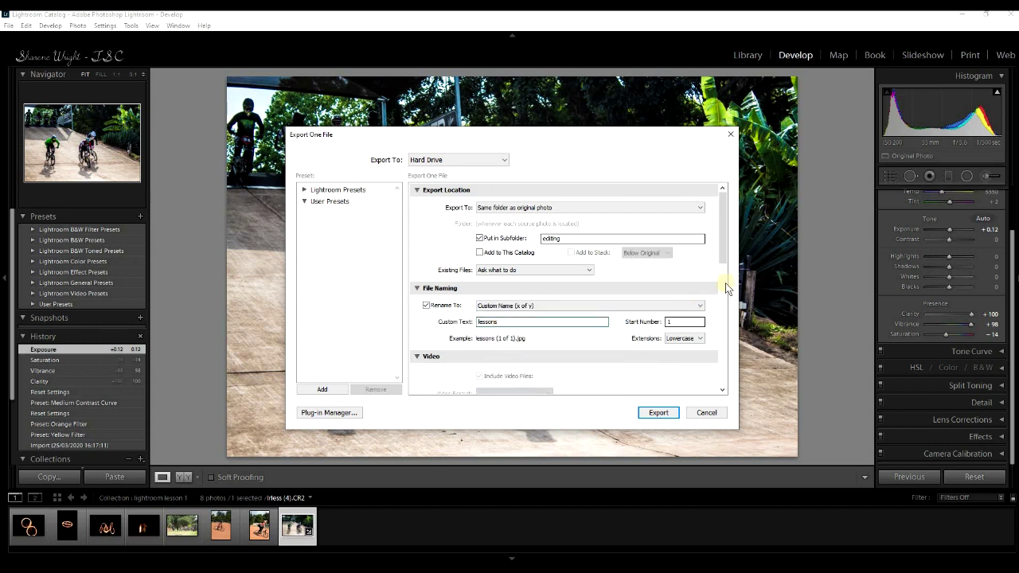
# Step: Set the color space to sRGB in the export's file settings
pyautogui.moveTo(724, 243); pyautogui.dragTo(723, 300)
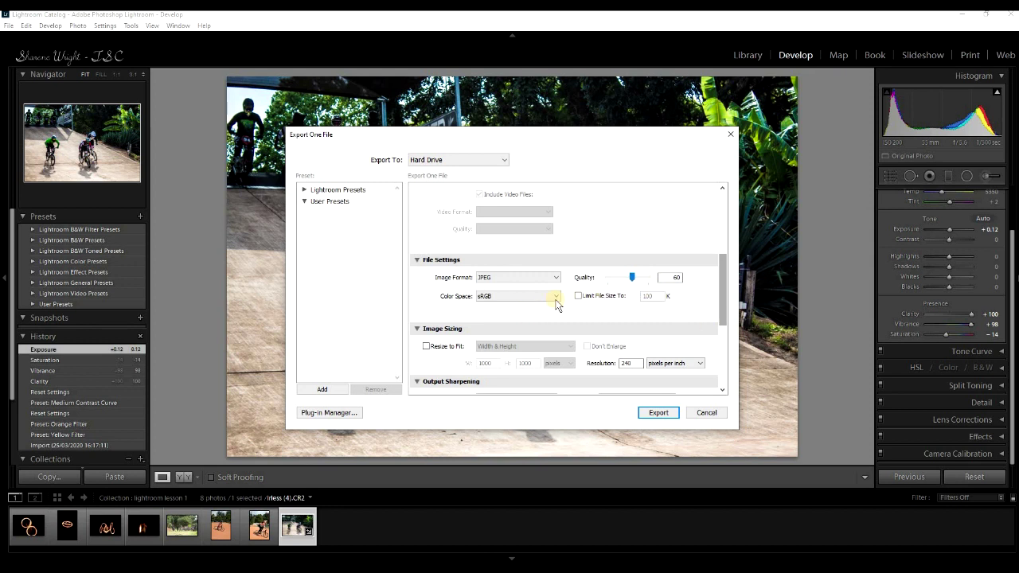
pyautogui.scroll(-2, 556, 303)
pyautogui.scroll(1, 546, 295)
pyautogui.scroll(-1, 546, 295)
pyautogui.click(555, 299)
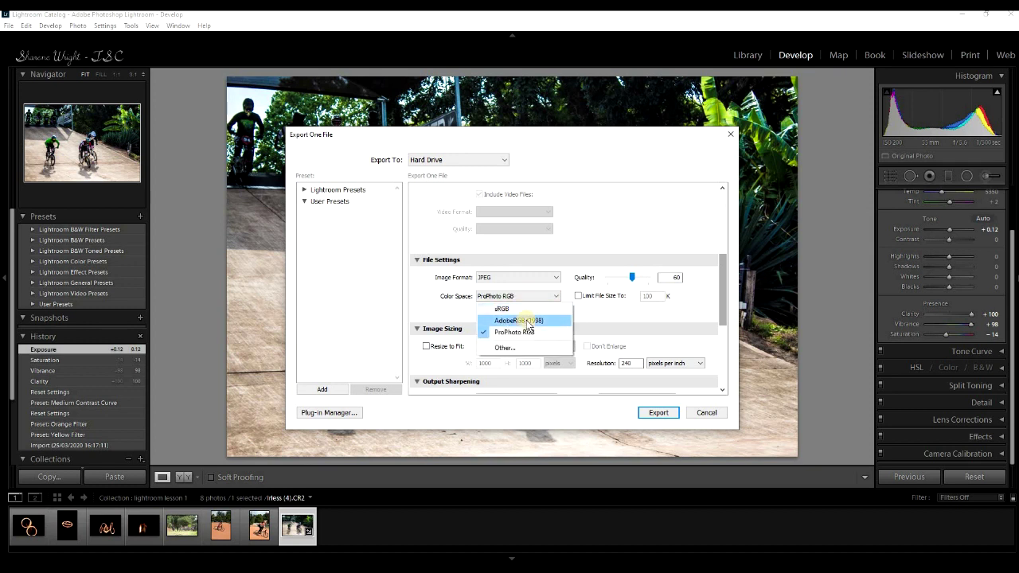
pyautogui.click(527, 309)
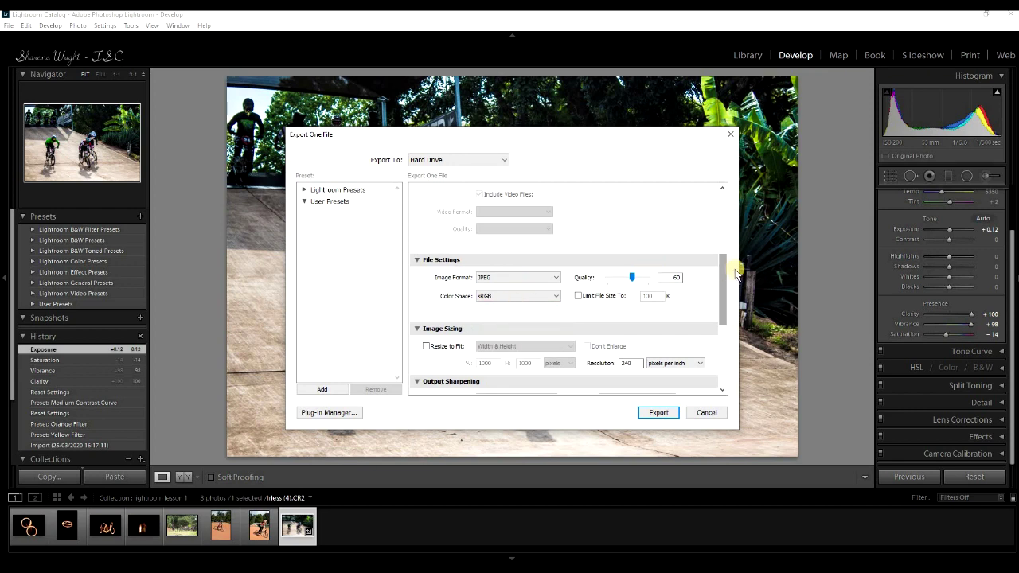
# Step: Switch Resize to Fit on and off again, and enable output sharpening for Screen at the Standard amount
pyautogui.moveTo(726, 272); pyautogui.dragTo(725, 270)
pyautogui.scroll(-3, 642, 335)
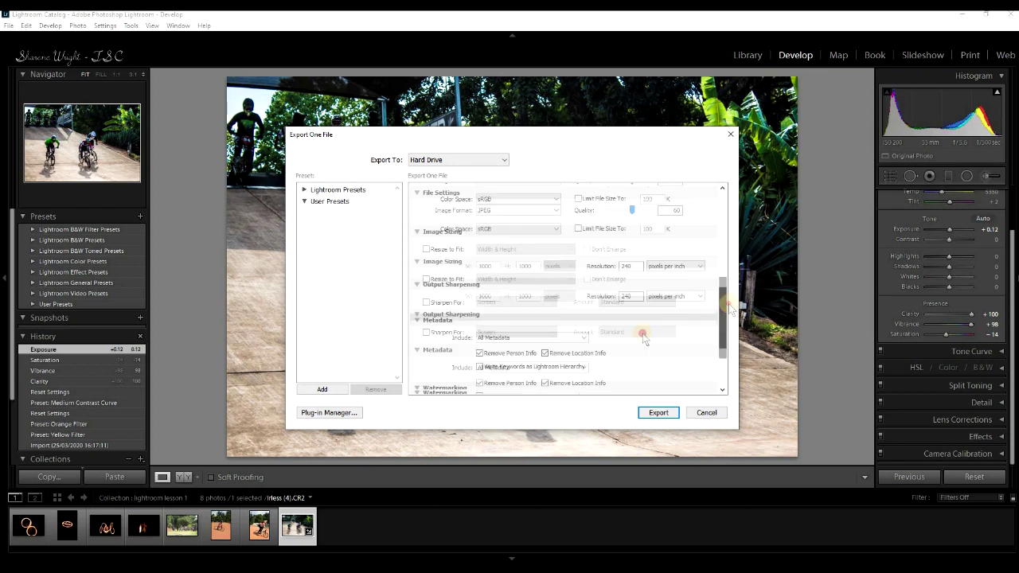
pyautogui.click(427, 250)
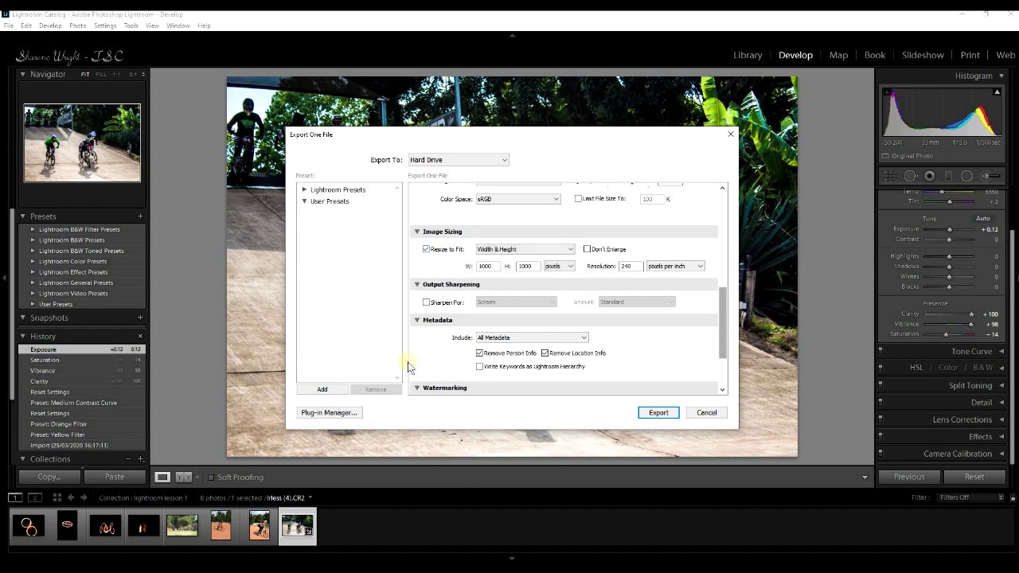
pyautogui.click(427, 250)
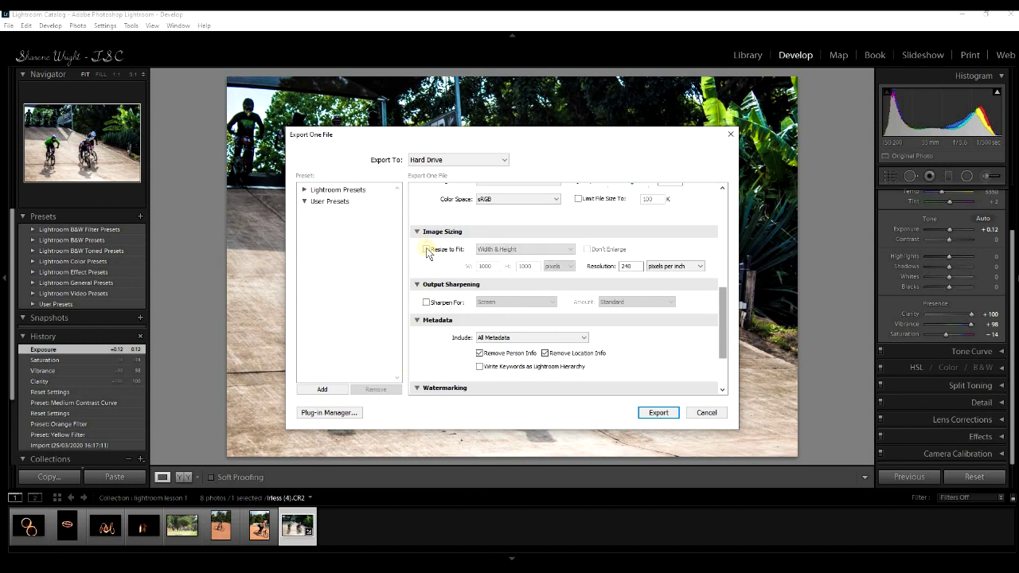
pyautogui.click(426, 303)
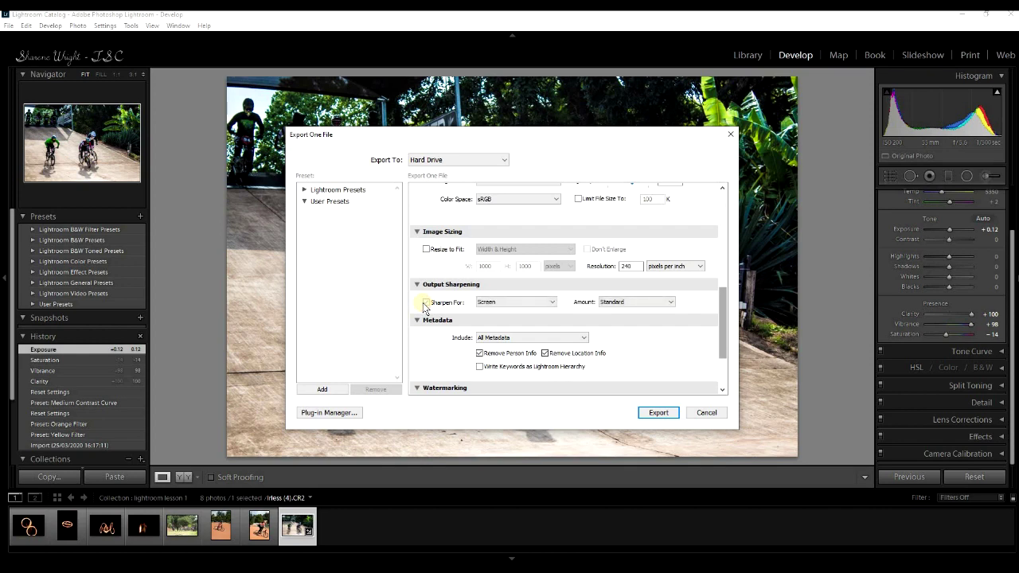
# Step: Switch the Simple Copyright Watermark on and off again, and export the photo
pyautogui.moveTo(722, 307); pyautogui.dragTo(723, 346)
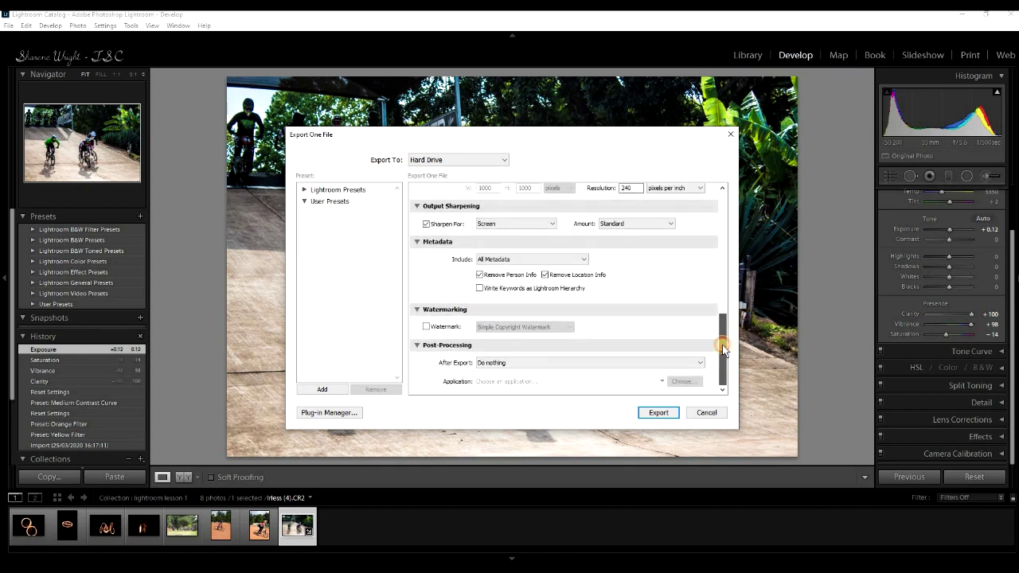
pyautogui.click(425, 327)
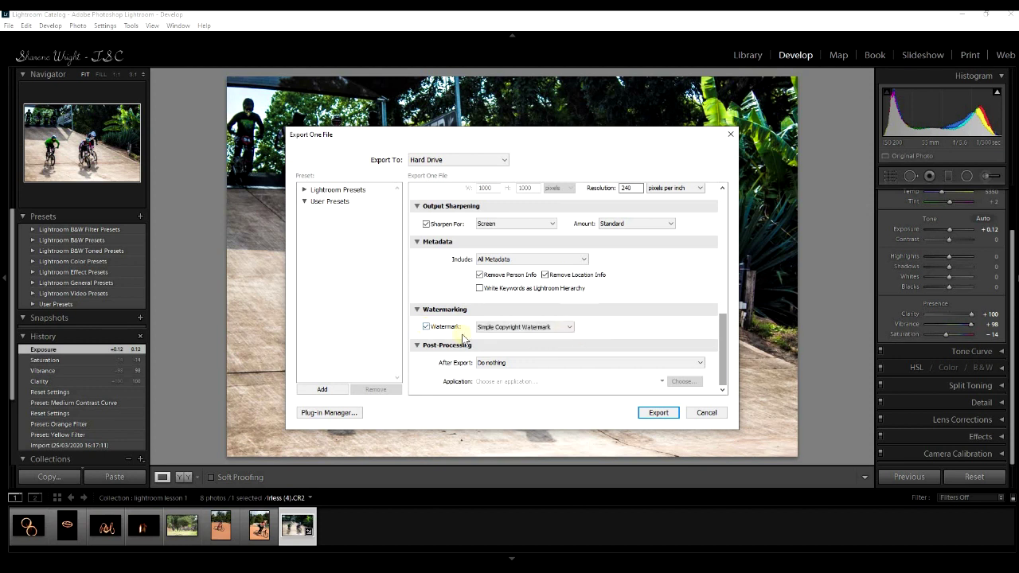
pyautogui.click(452, 328)
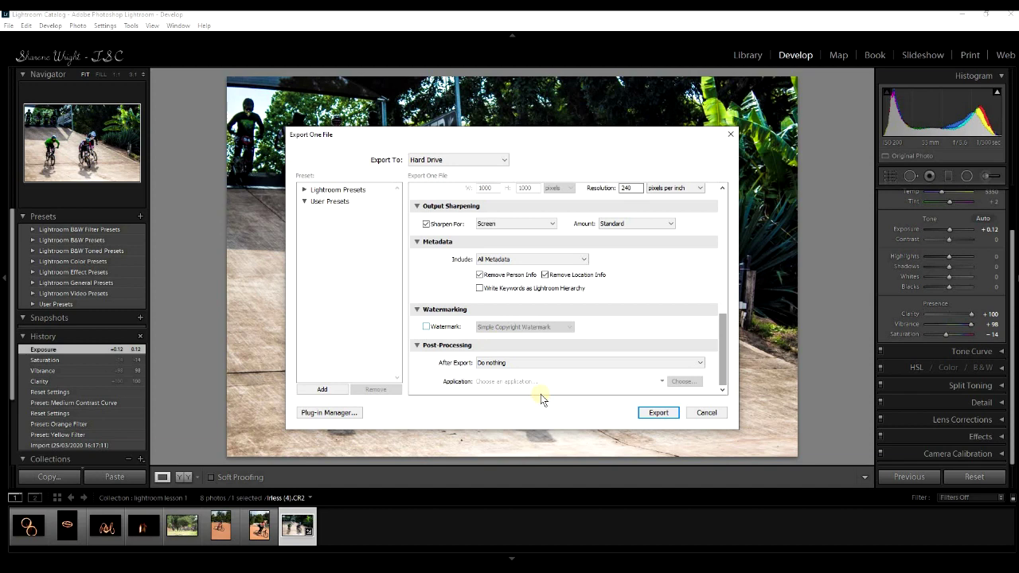
pyautogui.click(665, 412)
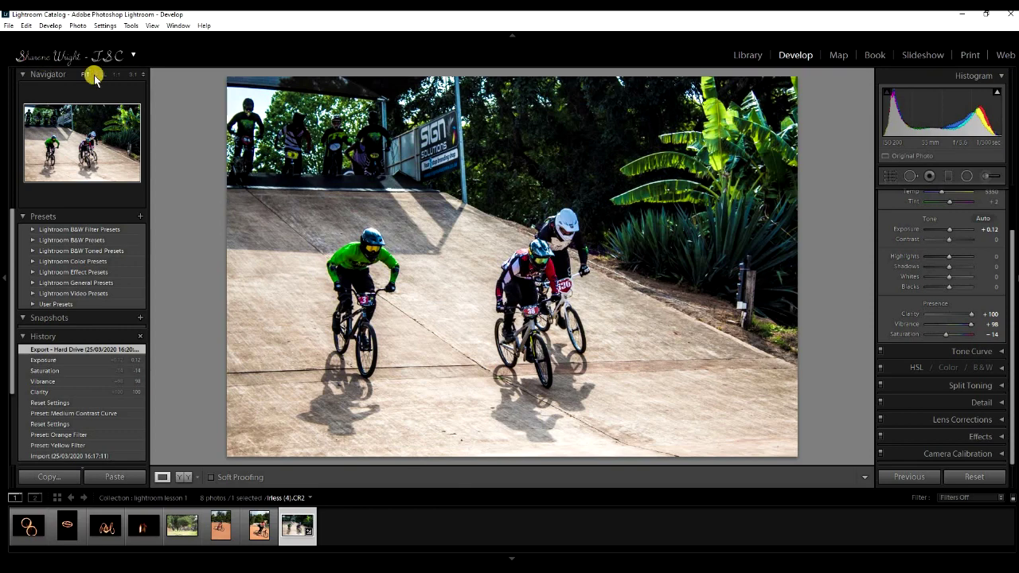
# Step: Reset the BMX photo's Develop settings and undo the reset
pyautogui.click(971, 478)
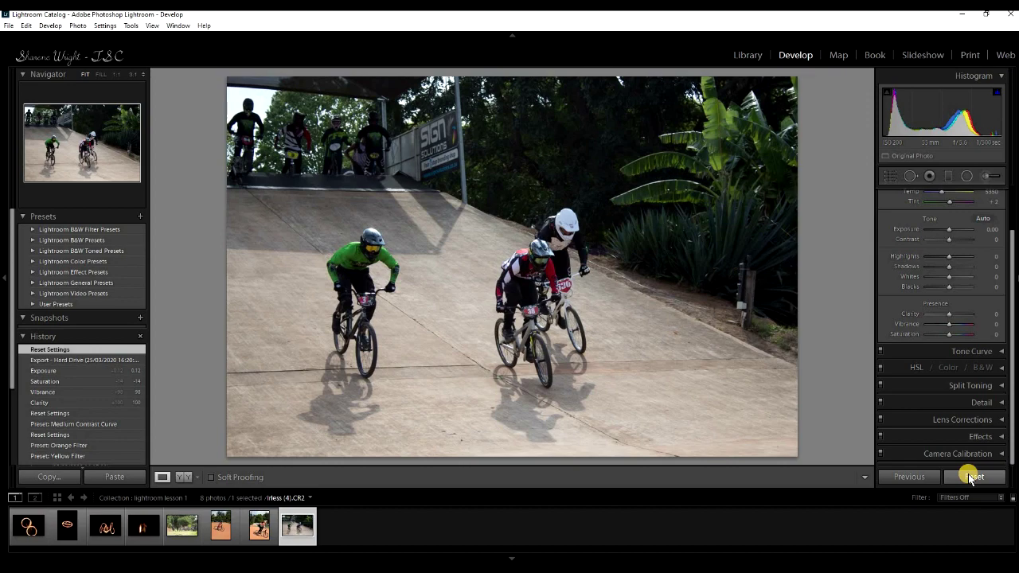
pyautogui.click(25, 26)
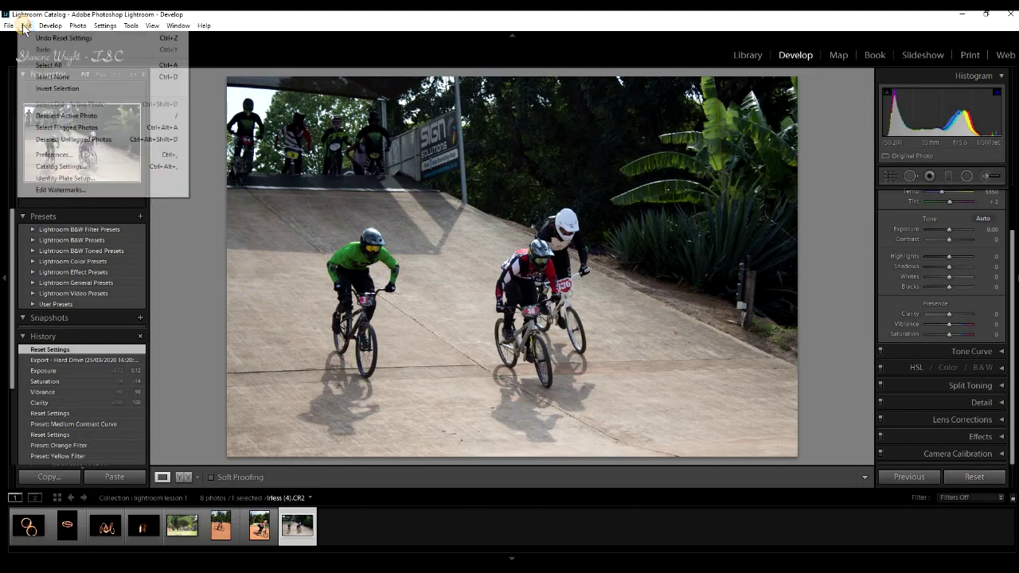
pyautogui.click(45, 38)
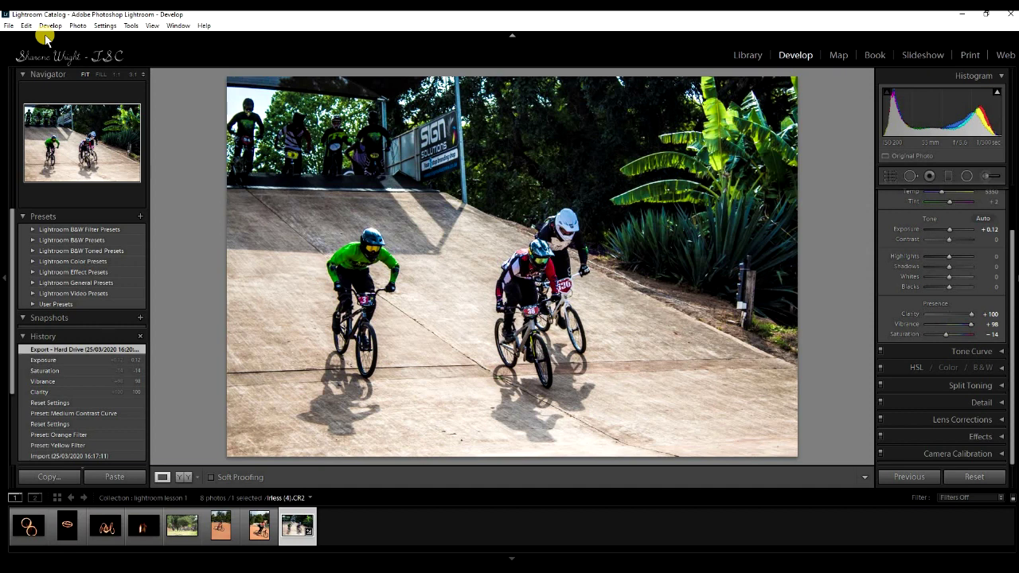
# Step: In the Library, open the "for you tubes vides" collection and show "logo for lessons.jpg" in Loupe view
pyautogui.click(758, 57)
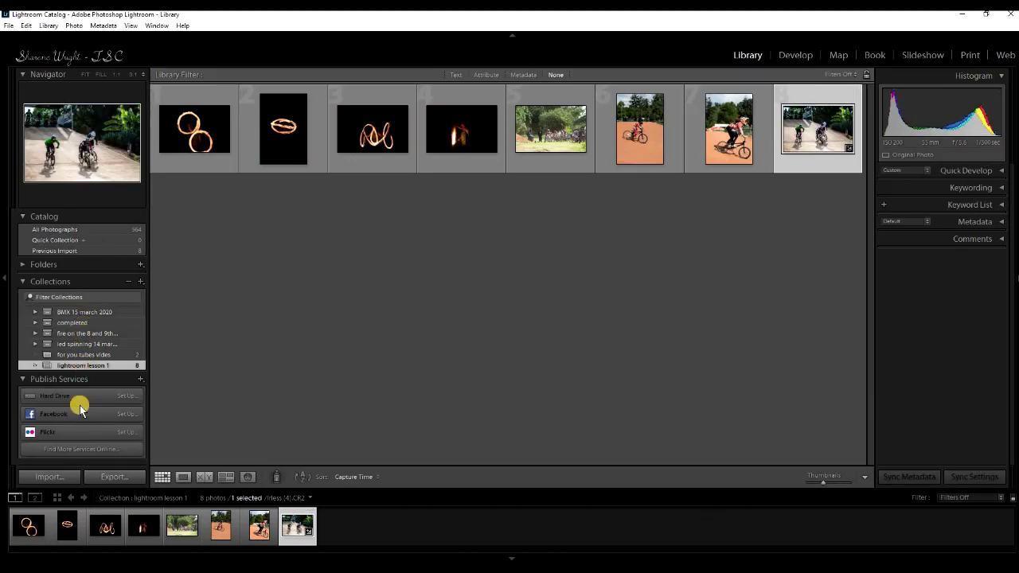
pyautogui.click(80, 354)
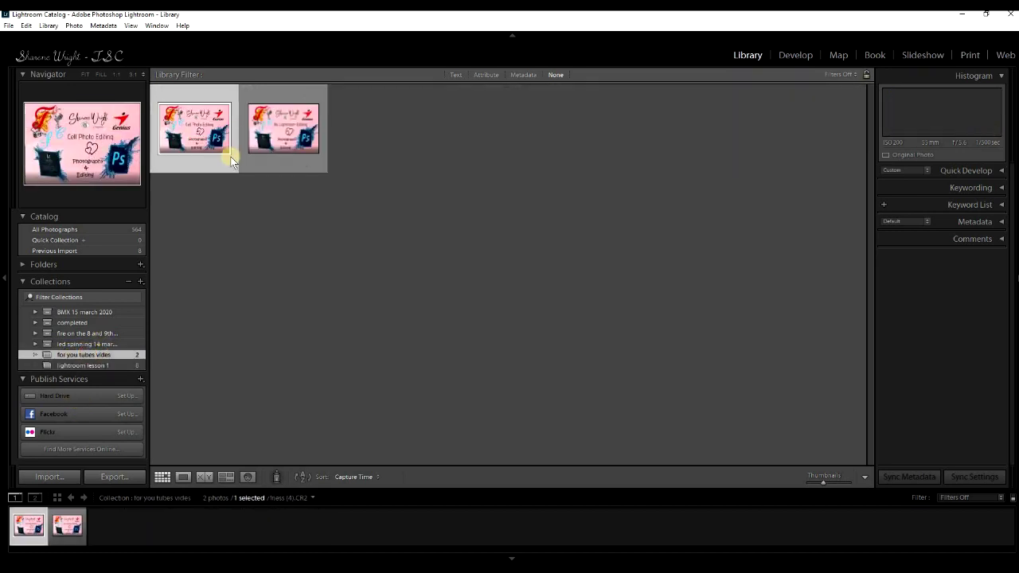
pyautogui.click(285, 132)
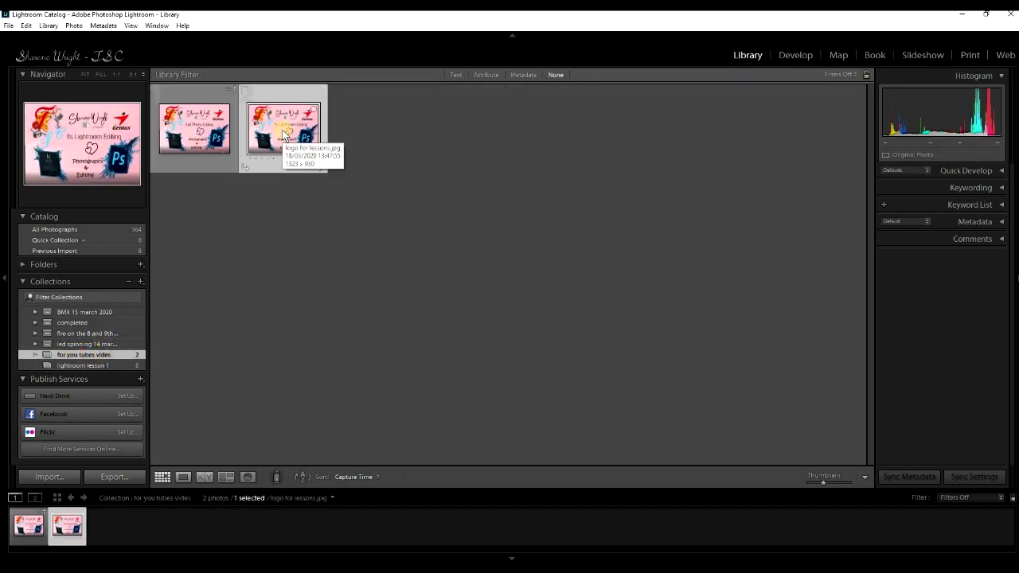
pyautogui.click(183, 477)
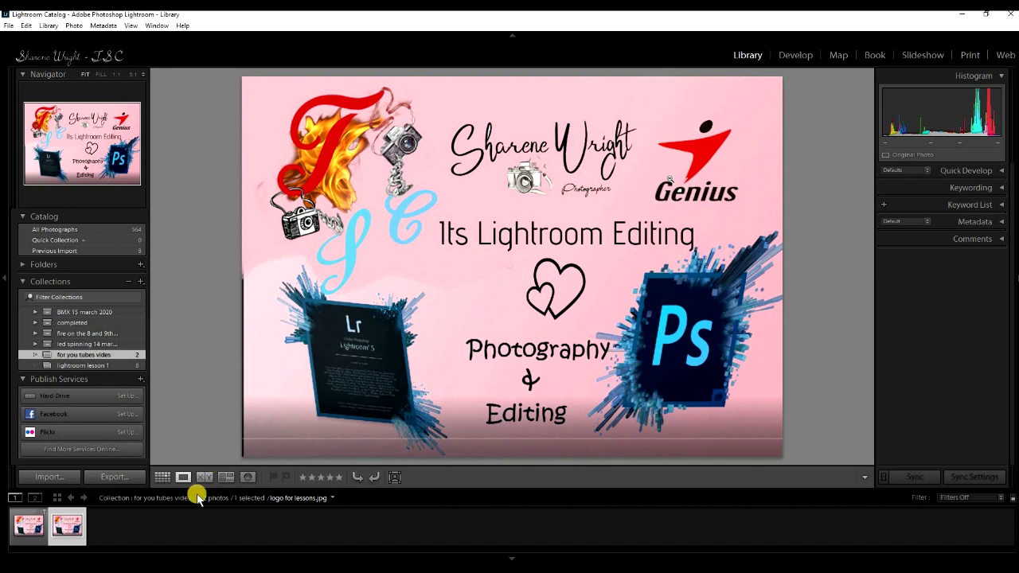